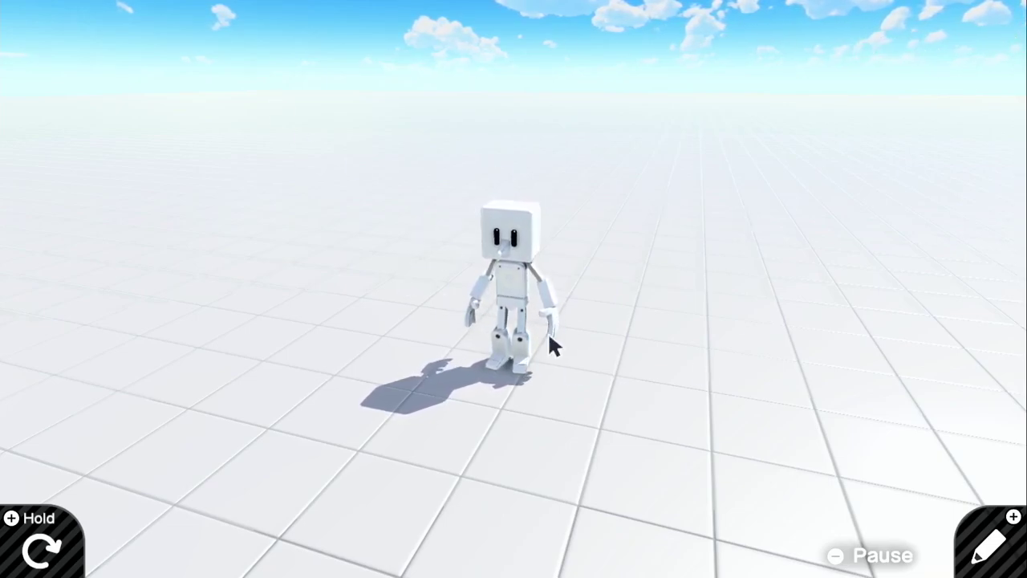
Enter the programming view, add a Box object beside the Person, and flatten it to 0.10 m high.
{"action": "left_click", "coordinate": [1013, 565]}
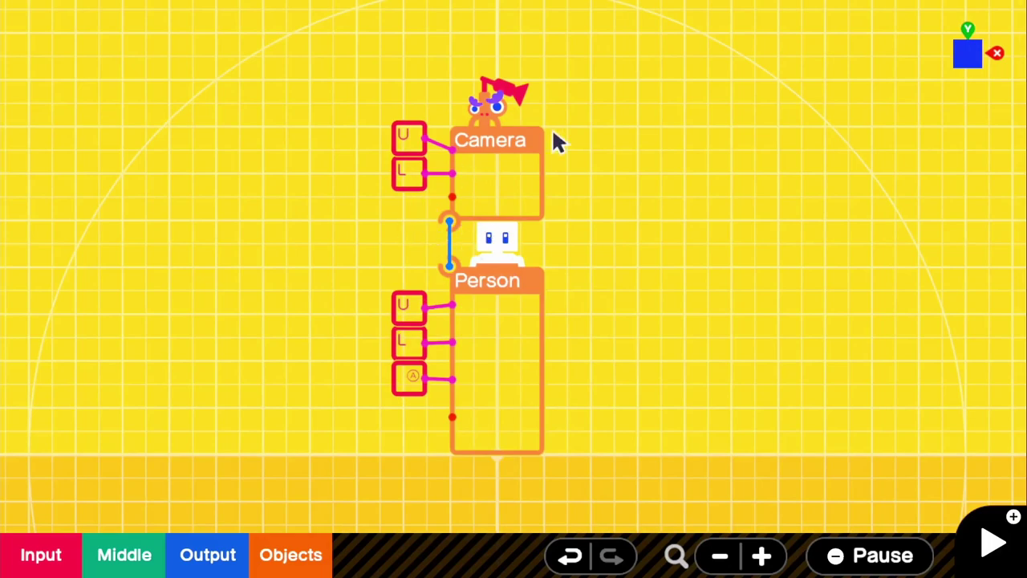
{"action": "left_click_drag", "start_coordinate": [768, 358], "coordinate": [524, 301]}
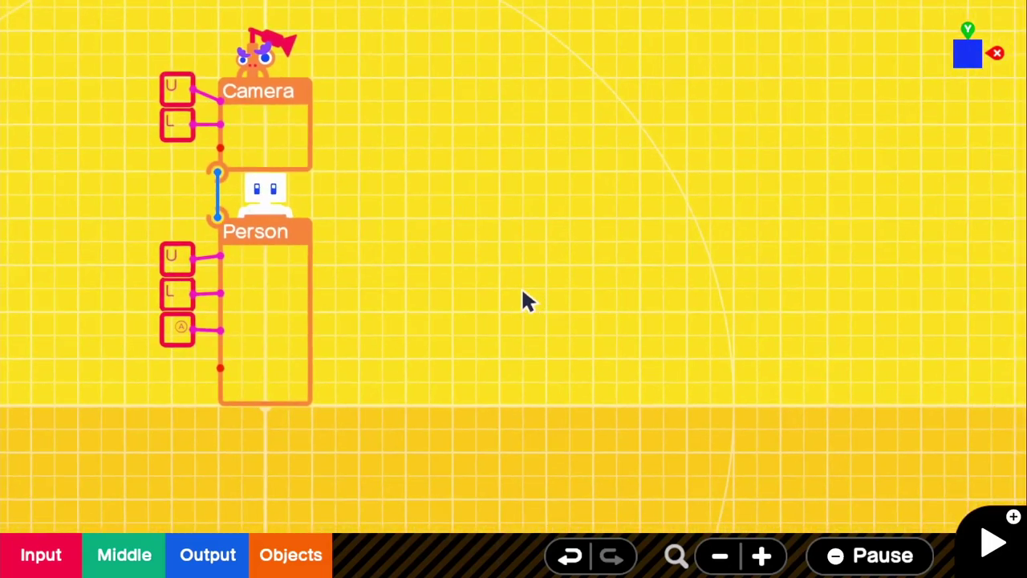
{"action": "scroll", "coordinate": [523, 301], "scroll_direction": "down", "scroll_amount": 2}
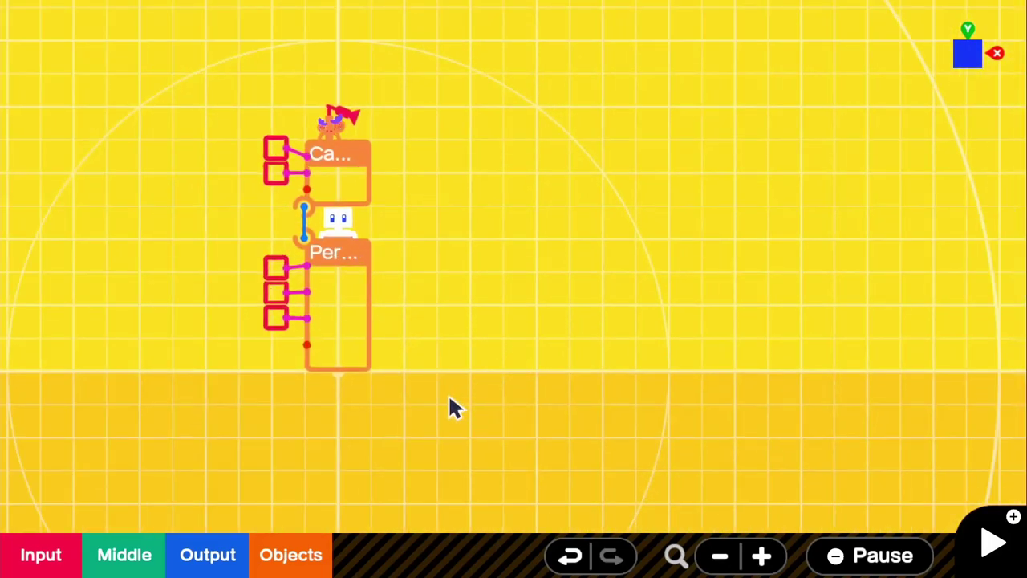
{"action": "scroll", "coordinate": [446, 438], "scroll_direction": "up", "scroll_amount": 1}
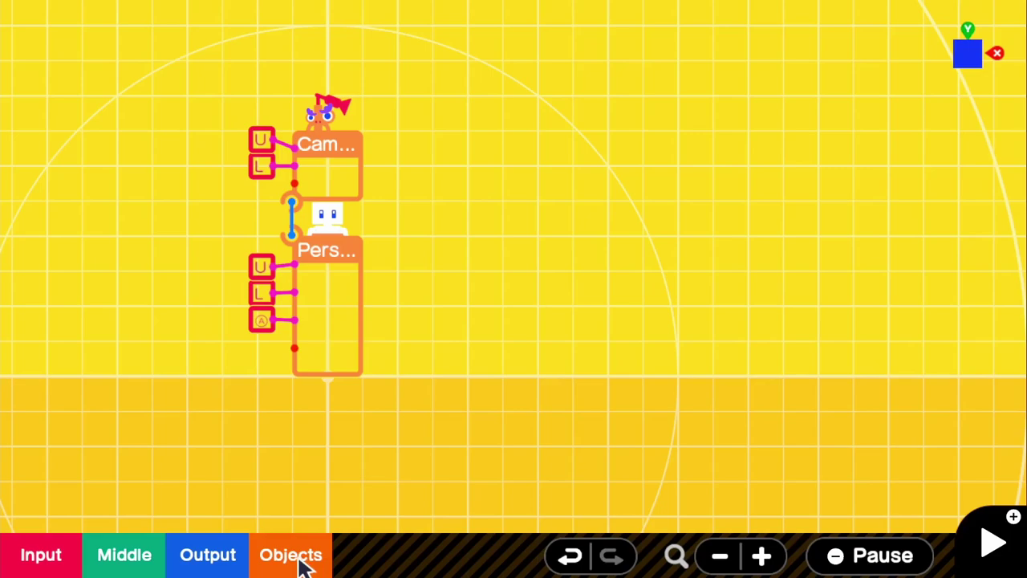
{"action": "left_click", "coordinate": [301, 561]}
{"action": "left_click", "coordinate": [214, 176]}
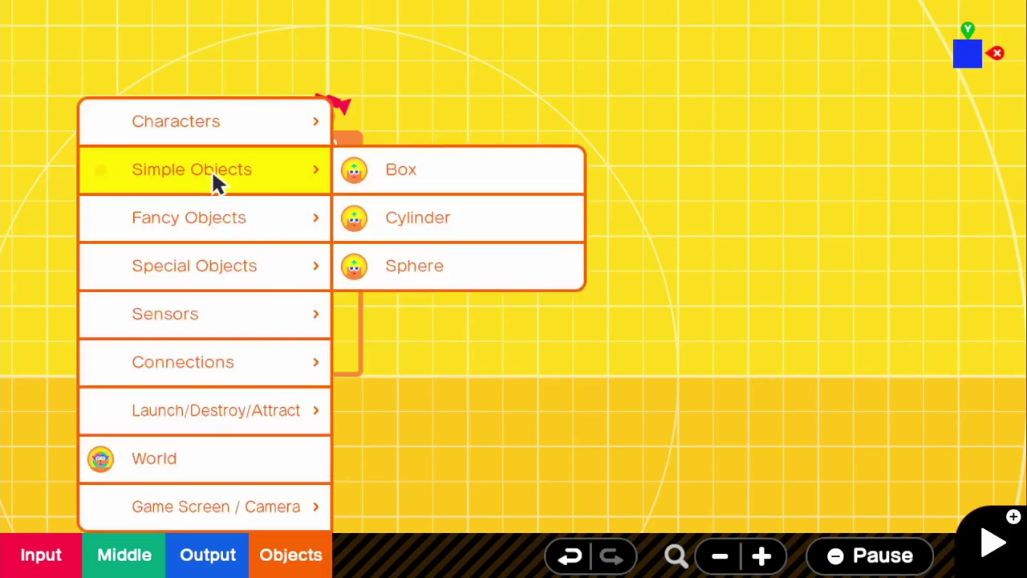
{"action": "left_click", "coordinate": [431, 170]}
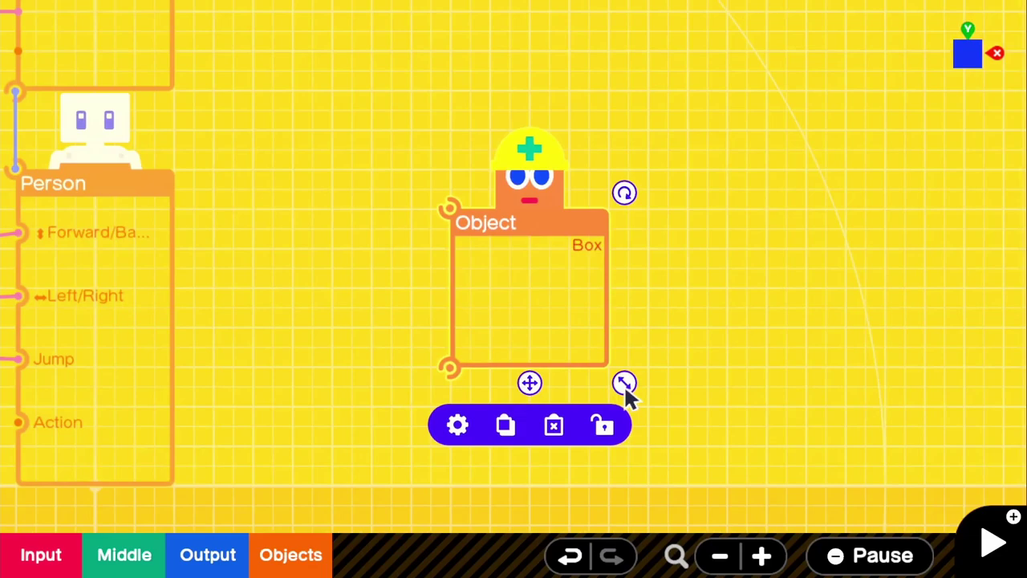
{"action": "left_click_drag", "start_coordinate": [624, 382], "coordinate": [625, 313]}
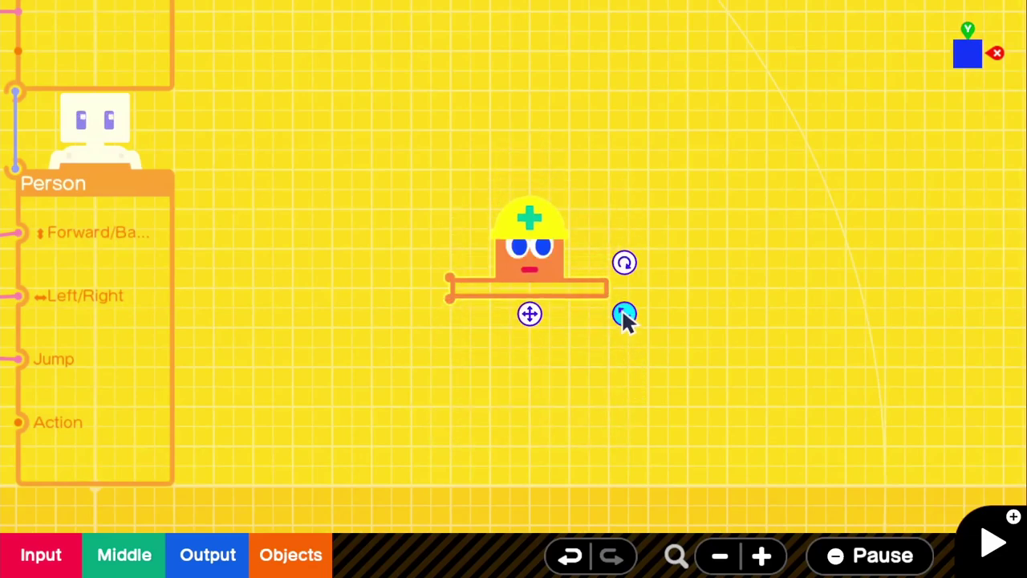
Set the flat box's X size to 1.40 m in its settings.
{"action": "left_click", "coordinate": [457, 357]}
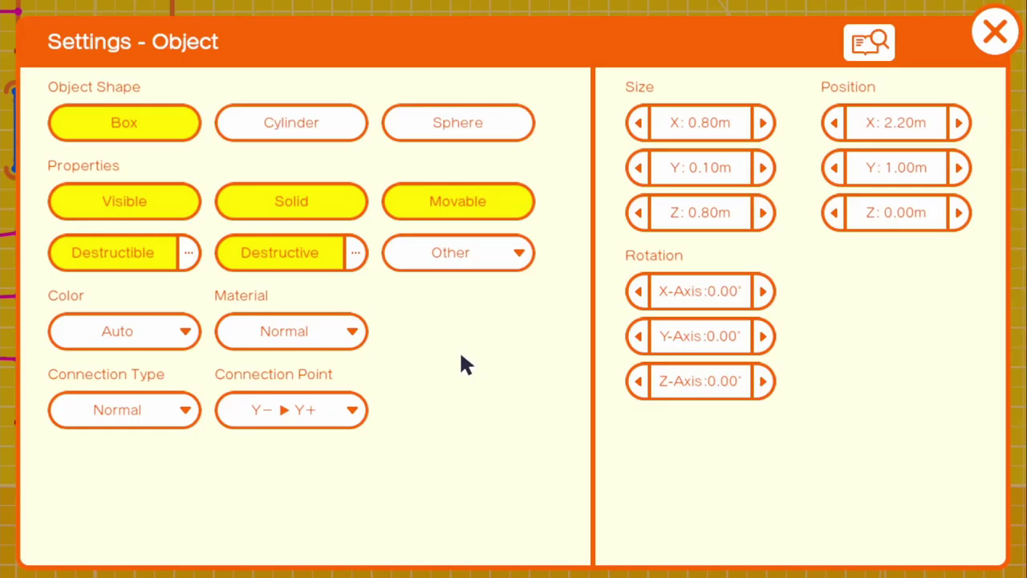
{"action": "left_click", "coordinate": [762, 123]}
{"action": "left_click", "coordinate": [762, 122]}
{"action": "left_click", "coordinate": [762, 123]}
{"action": "left_click", "coordinate": [762, 123]}
{"action": "left_click", "coordinate": [763, 123]}
{"action": "left_click", "coordinate": [762, 123]}
Turn off the box's Destructive, Destructible and Movable properties and set its color to black.
{"action": "left_click", "coordinate": [276, 255]}
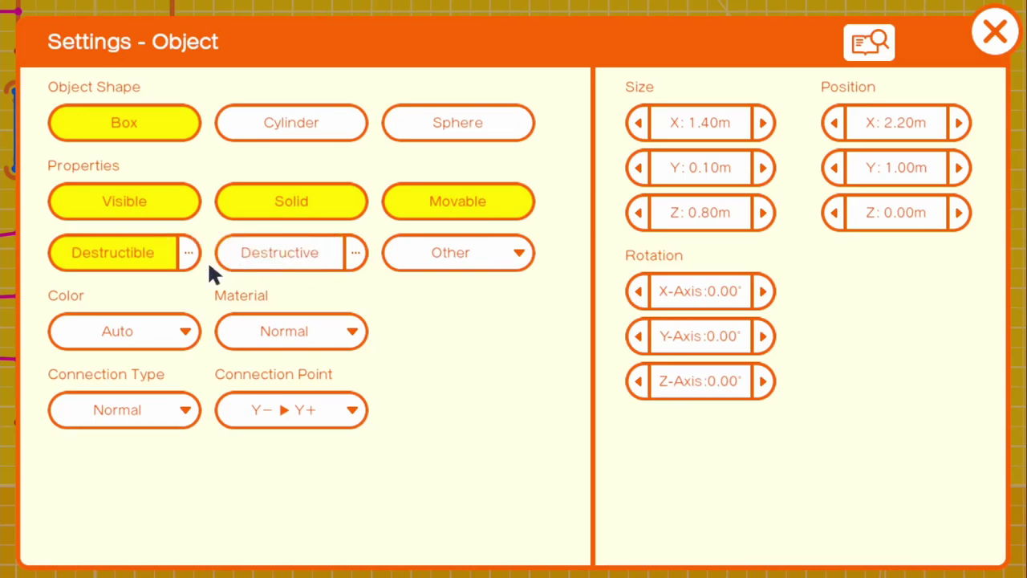
{"action": "left_click", "coordinate": [109, 253]}
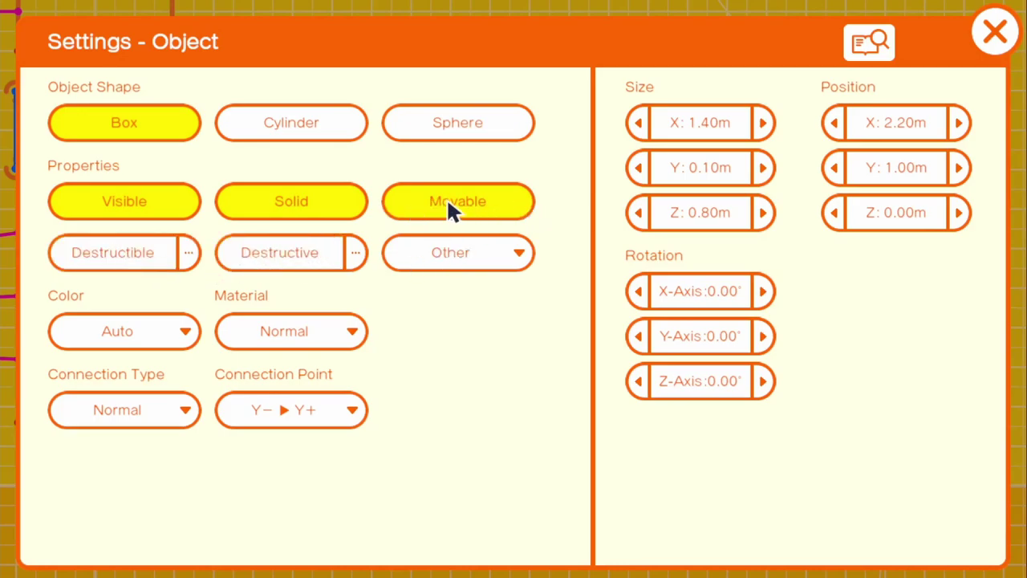
{"action": "left_click", "coordinate": [449, 207]}
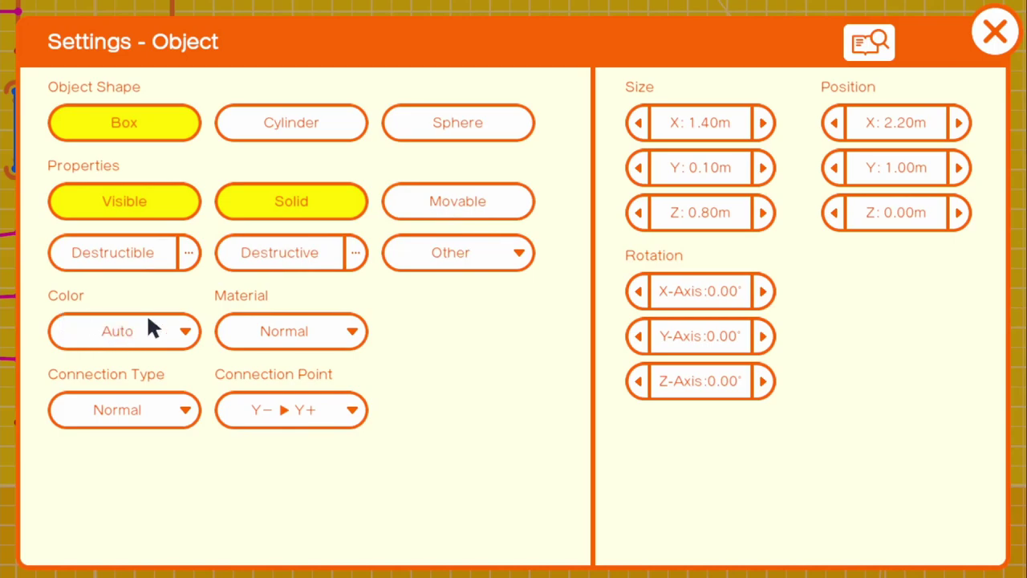
{"action": "left_click", "coordinate": [126, 332]}
{"action": "left_click", "coordinate": [640, 265]}
{"action": "left_click", "coordinate": [980, 41]}
Lower the flat box so that it rests on the ground line beside the Person.
{"action": "left_click_drag", "start_coordinate": [512, 179], "coordinate": [515, 367]}
{"action": "left_click", "coordinate": [403, 240]}
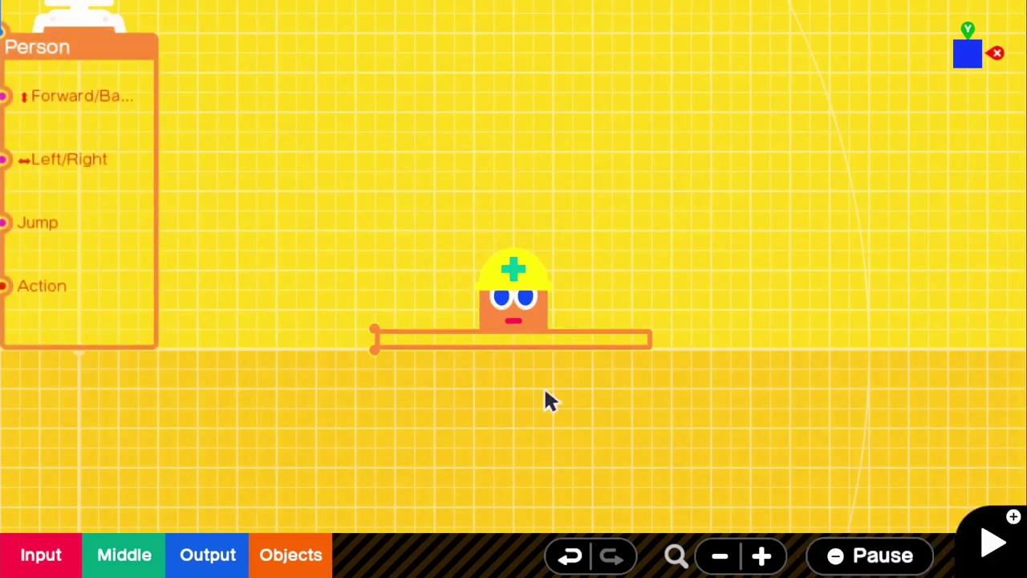
{"action": "scroll", "coordinate": [503, 329], "scroll_direction": "down", "scroll_amount": 3}
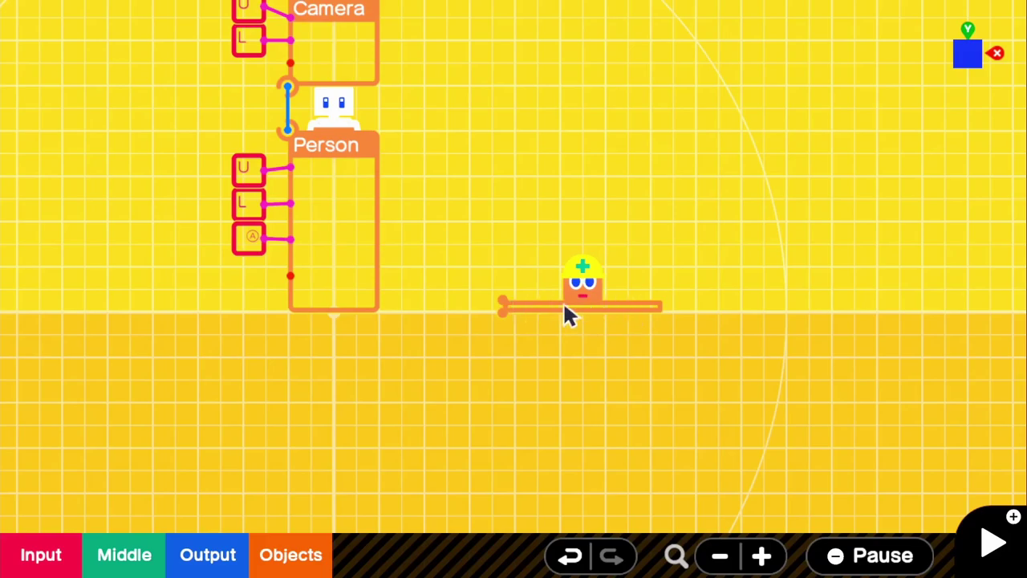
Bring the texture with two white arrows over the flat box and connect it to the box's upper connection point.
{"action": "scroll", "coordinate": [374, 317], "scroll_direction": "down", "scroll_amount": 3}
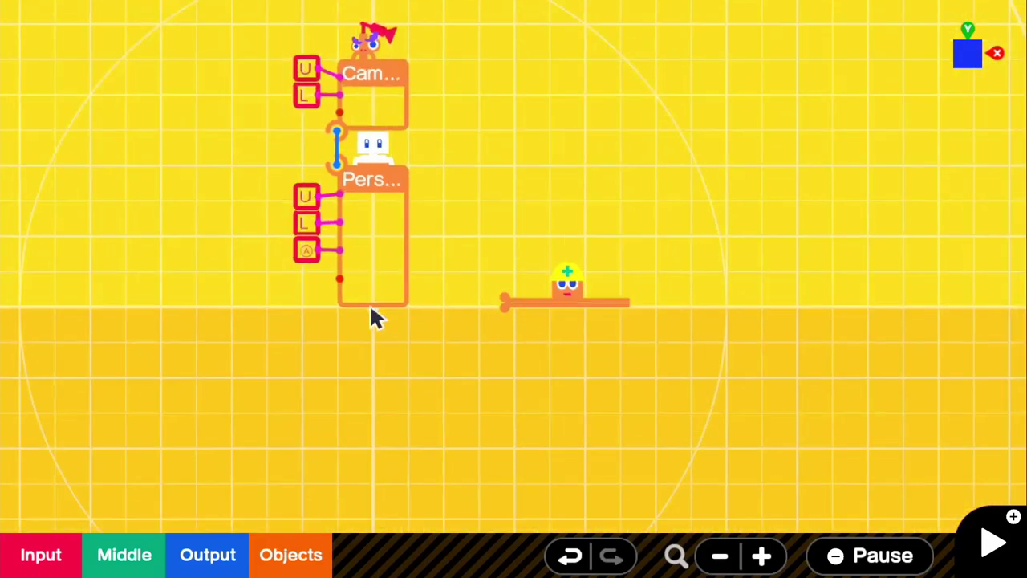
{"action": "left_click_drag", "start_coordinate": [215, 305], "coordinate": [536, 296]}
{"action": "scroll", "coordinate": [401, 290], "scroll_direction": "down", "scroll_amount": 3}
{"action": "left_click_drag", "start_coordinate": [169, 289], "coordinate": [384, 303]}
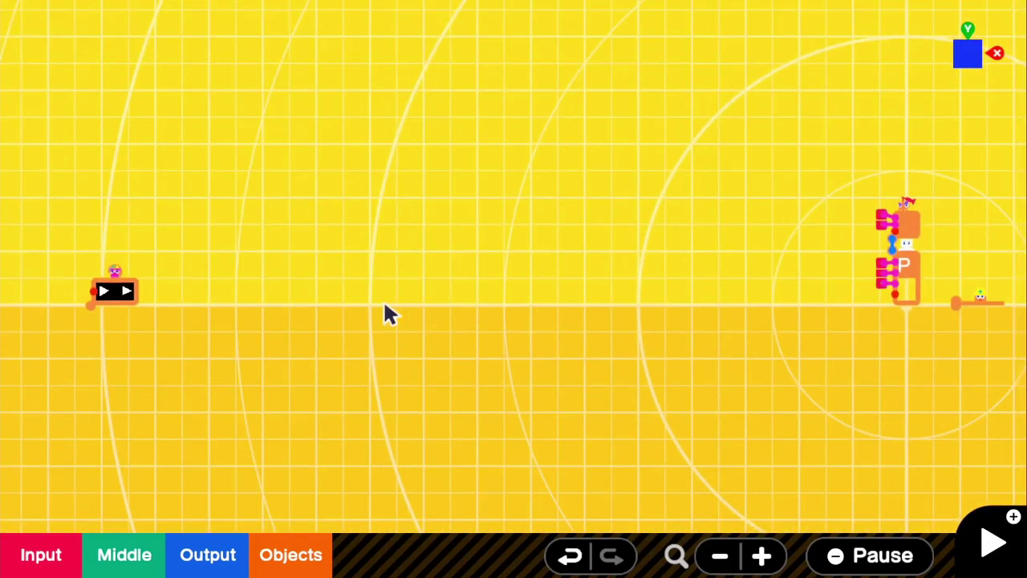
{"action": "left_click", "coordinate": [129, 301]}
{"action": "left_click_drag", "start_coordinate": [119, 321], "coordinate": [553, 307]}
{"action": "scroll", "coordinate": [474, 361], "scroll_direction": "up", "scroll_amount": 5}
{"action": "scroll", "coordinate": [499, 358], "scroll_direction": "up", "scroll_amount": 1}
{"action": "left_click_drag", "start_coordinate": [446, 286], "coordinate": [441, 451]}
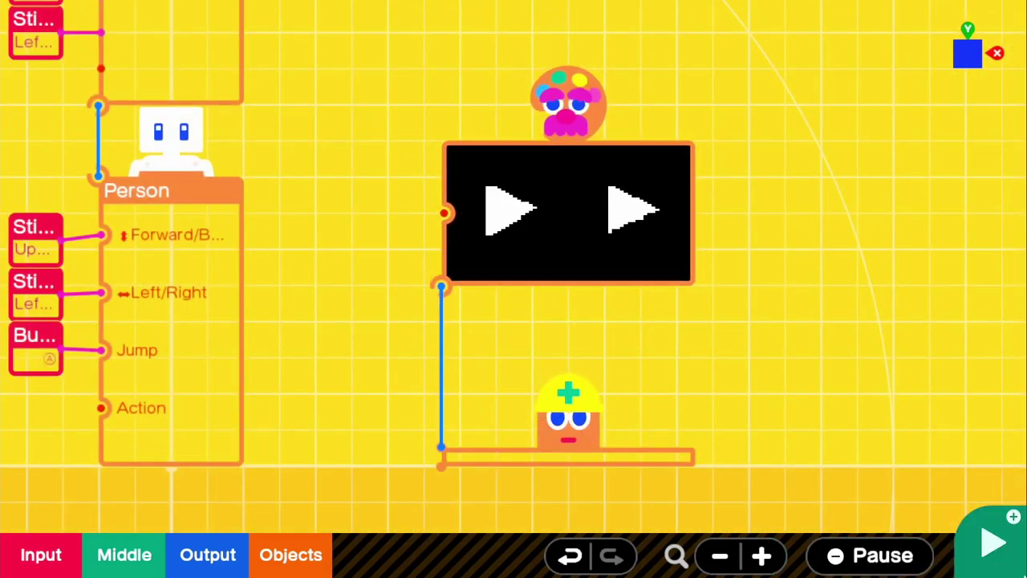
Test the game by walking the Person around and onto the arrow-marked plate, and return to the programming view.
{"action": "key", "text": "plus"}
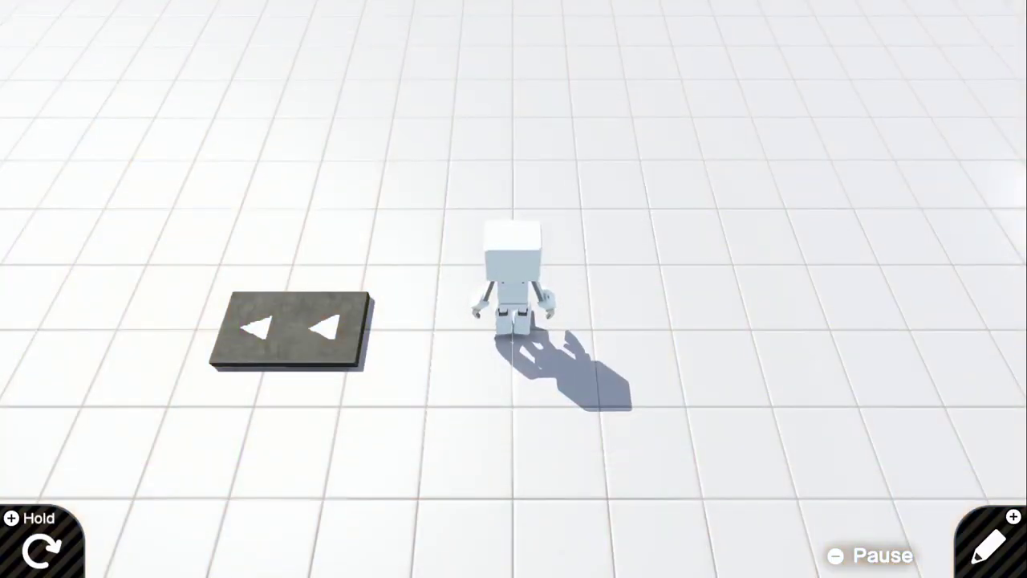
{"action": "key", "text": "Left"}
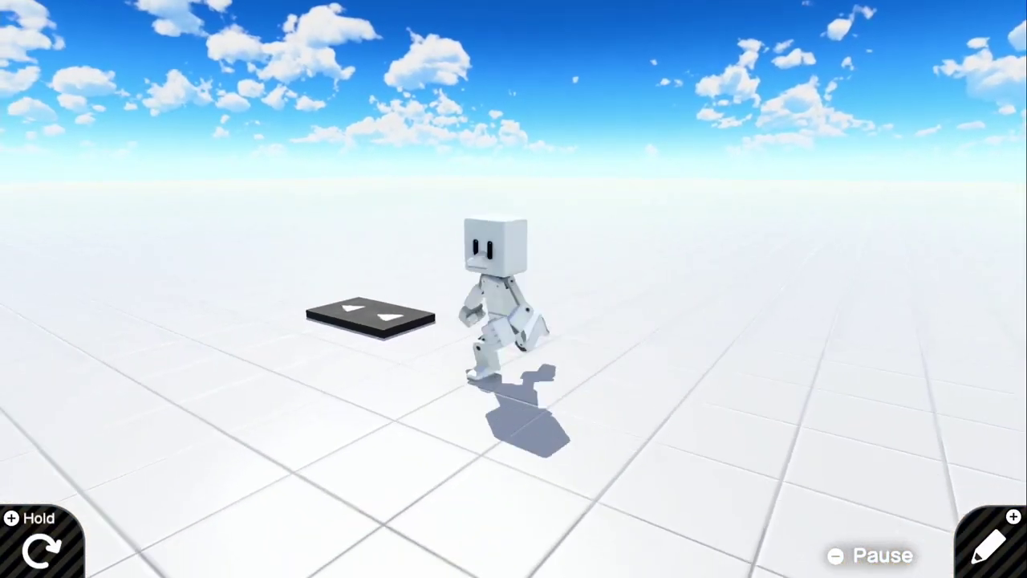
{"action": "key", "text": "Up"}
{"action": "key", "text": "Left"}
{"action": "key", "text": "Right"}
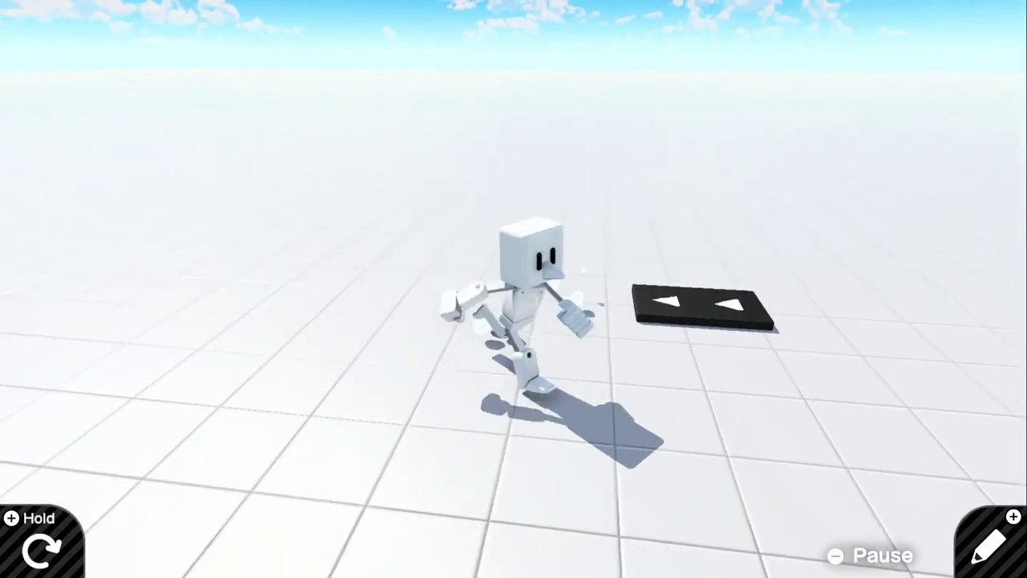
{"action": "key", "text": "Up"}
{"action": "key", "text": "Left"}
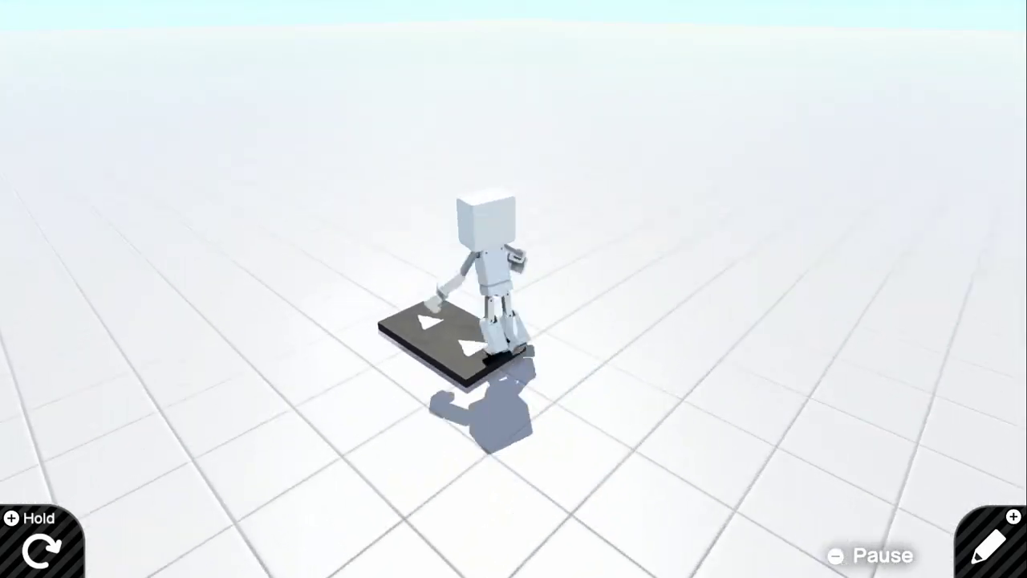
{"action": "key", "text": "Right"}
{"action": "key", "text": "Down"}
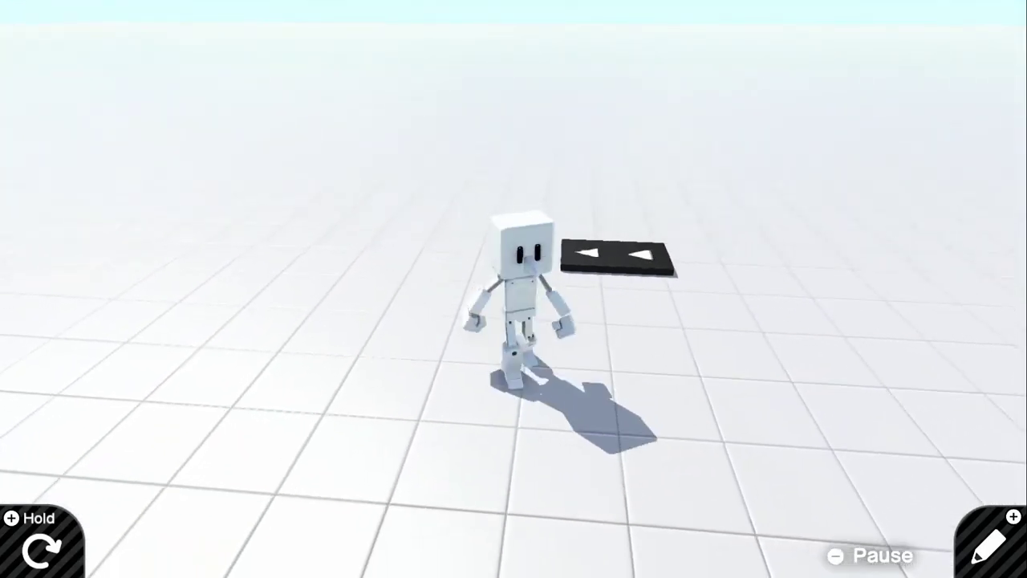
{"action": "key", "text": "Right"}
{"action": "key", "text": "Up"}
{"action": "key", "text": "Left"}
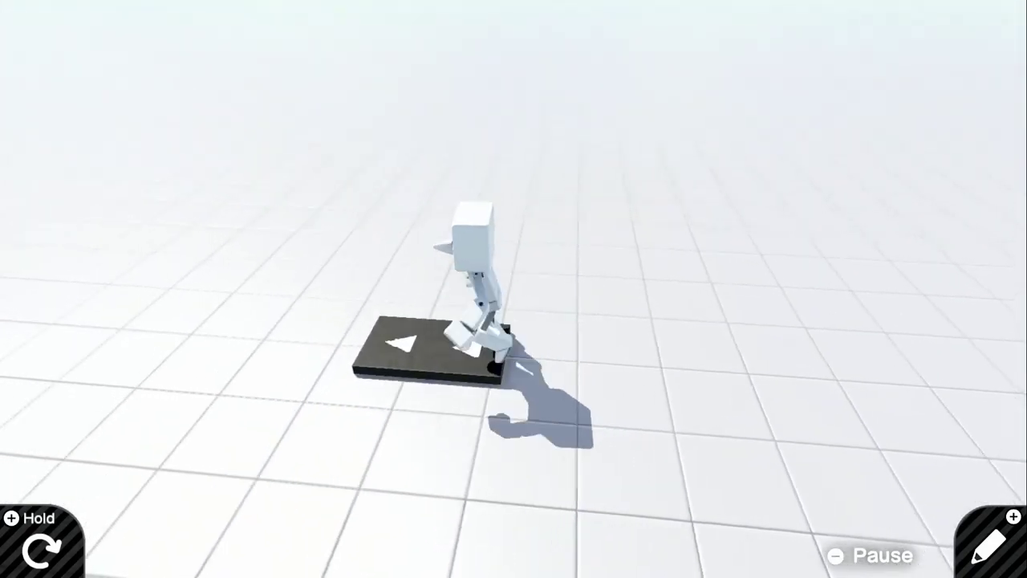
{"action": "key", "text": "Left"}
{"action": "key", "text": "Down"}
{"action": "key", "text": "Right"}
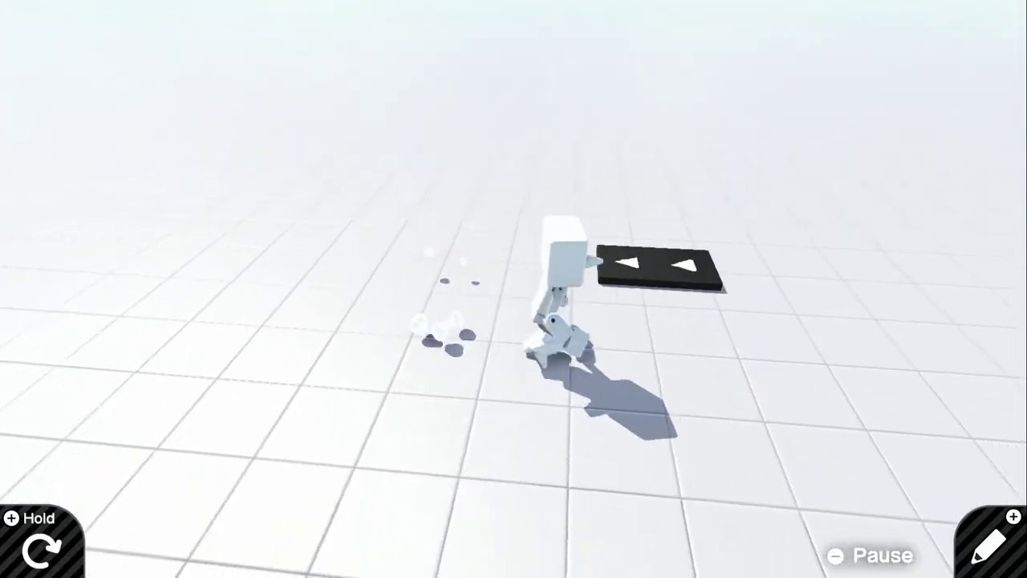
{"action": "key", "text": "Down"}
{"action": "key", "text": "Right"}
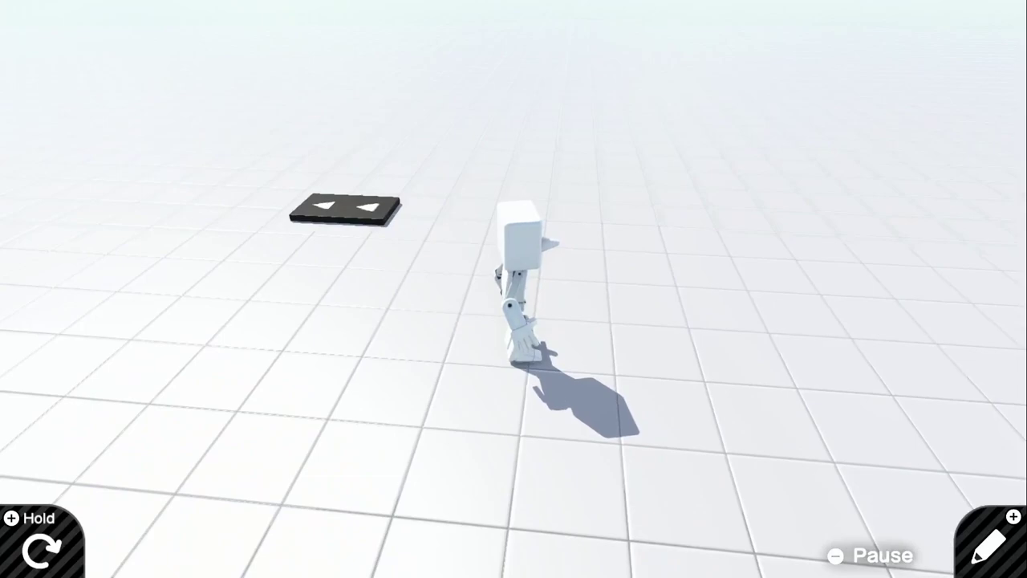
{"action": "key", "text": "plus"}
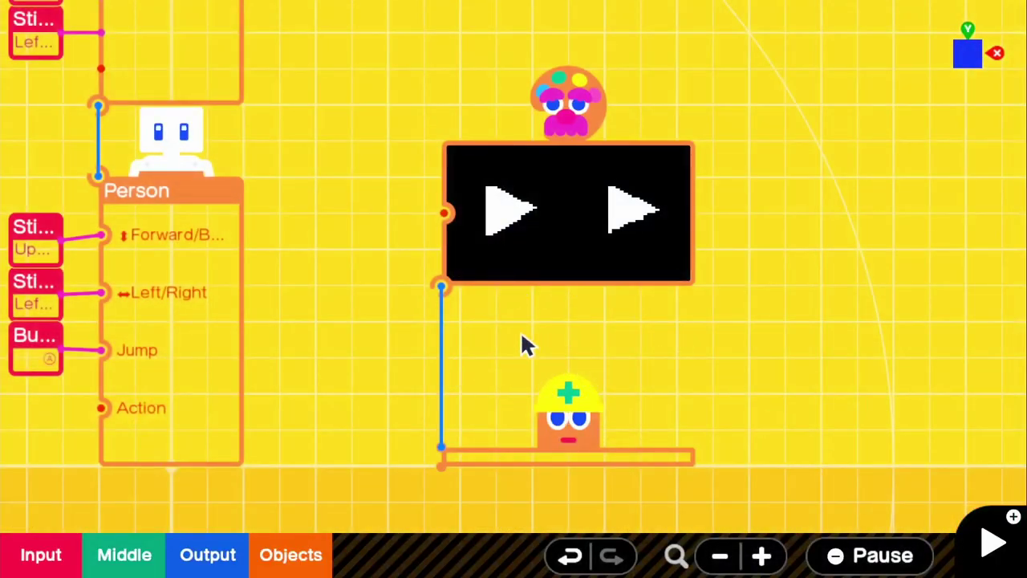
Move the connected arrow texture away from the flat box to clear the space above it.
{"action": "left_click", "coordinate": [526, 277]}
{"action": "left_click_drag", "start_coordinate": [545, 282], "coordinate": [417, 130]}
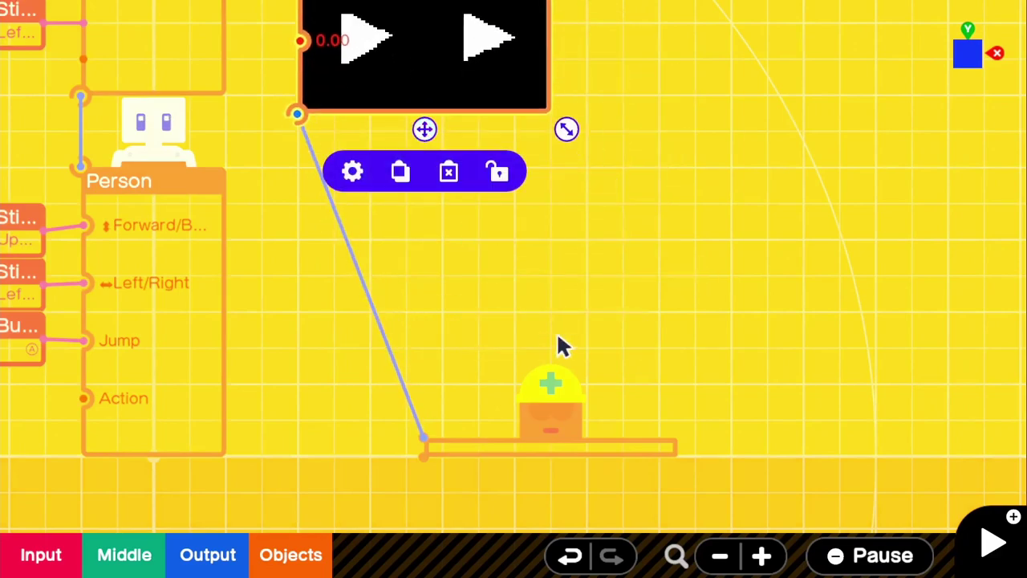
{"action": "left_click", "coordinate": [520, 343]}
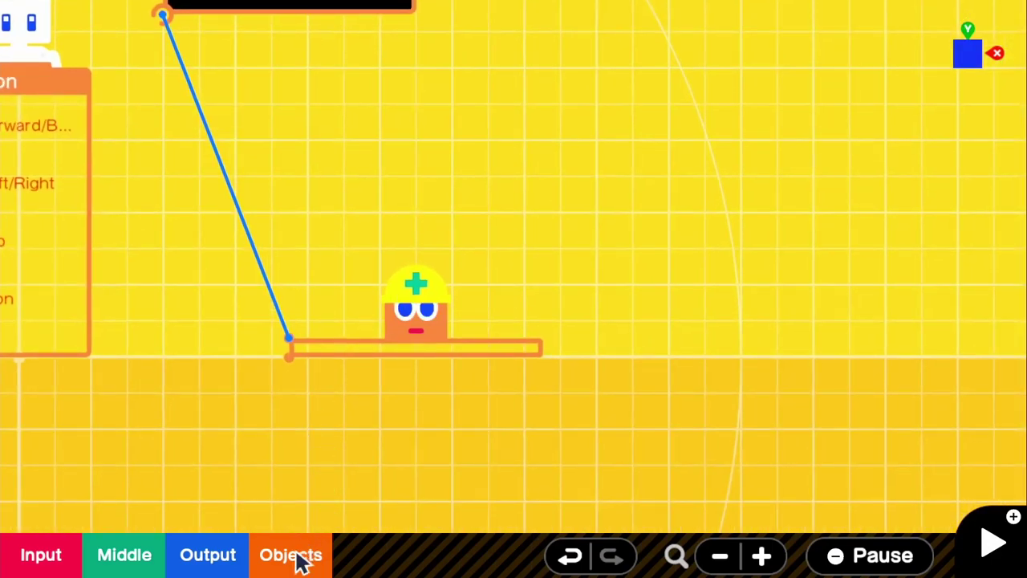
Add an Attract Object and widen it to match the flat box, aligned directly above it.
{"action": "left_click", "coordinate": [297, 560]}
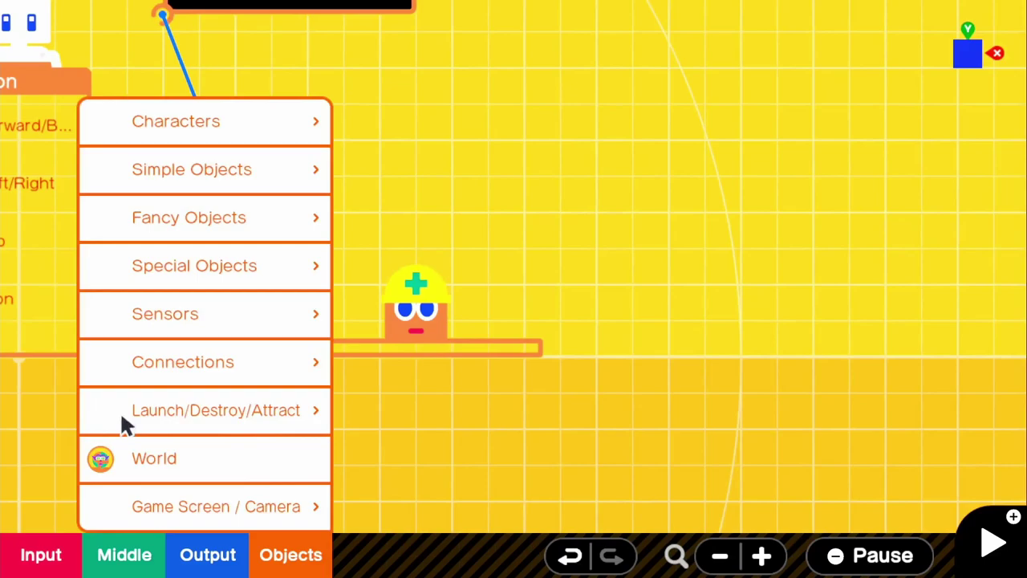
{"action": "left_click", "coordinate": [233, 413]}
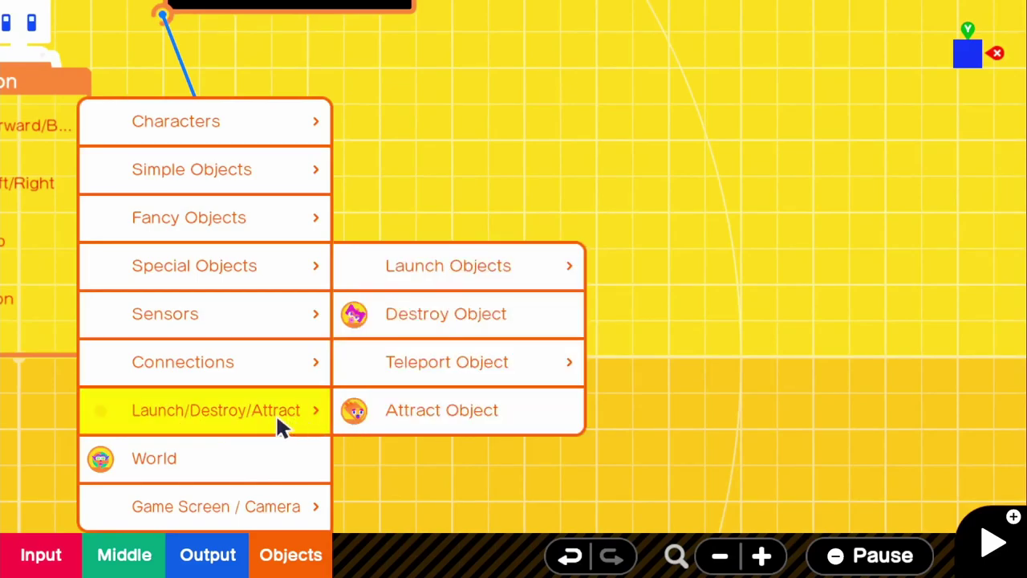
{"action": "left_click", "coordinate": [456, 410]}
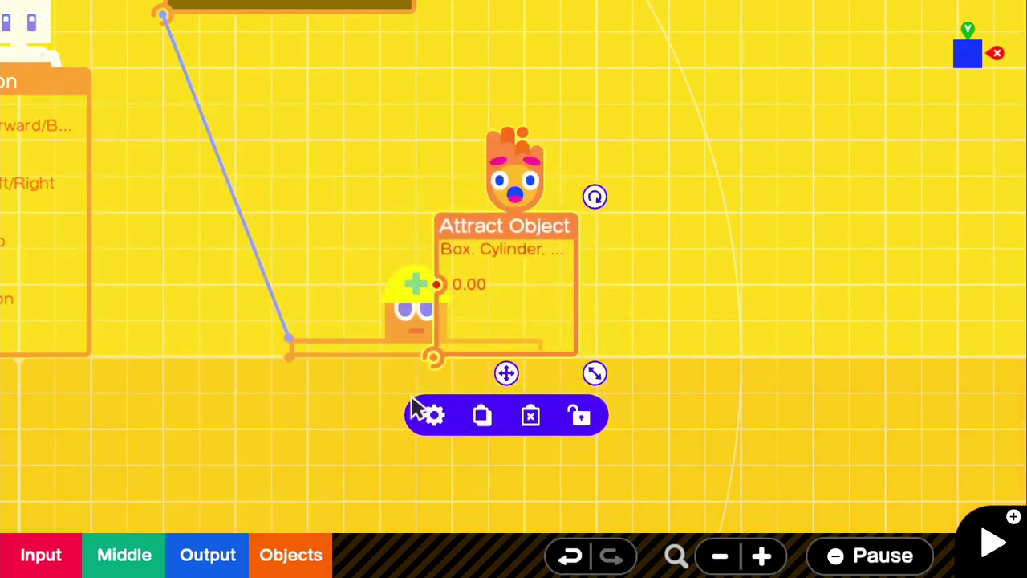
{"action": "left_click_drag", "start_coordinate": [588, 401], "coordinate": [452, 361]}
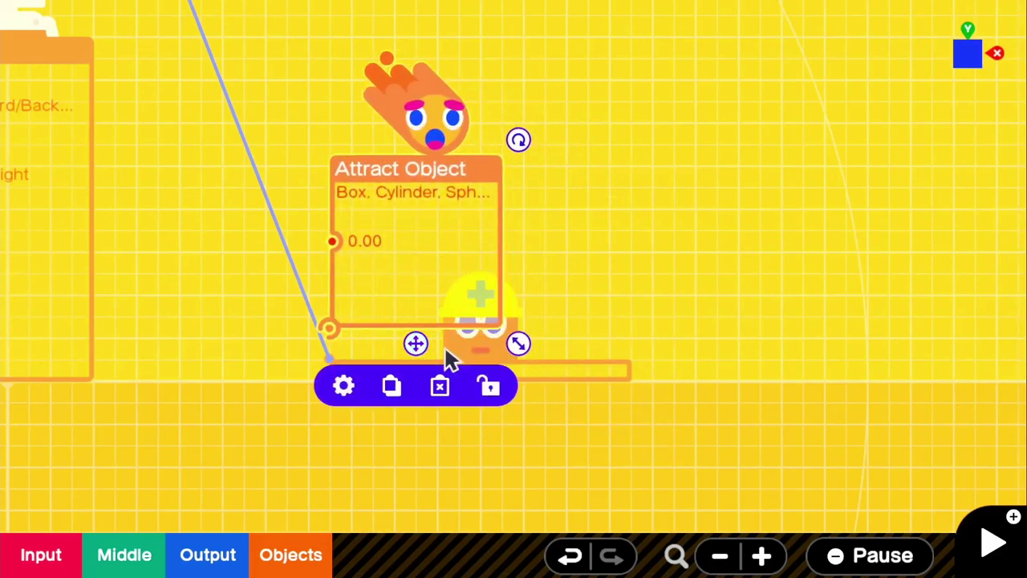
{"action": "left_click_drag", "start_coordinate": [518, 343], "coordinate": [581, 354]}
{"action": "left_click_drag", "start_coordinate": [415, 344], "coordinate": [491, 347]}
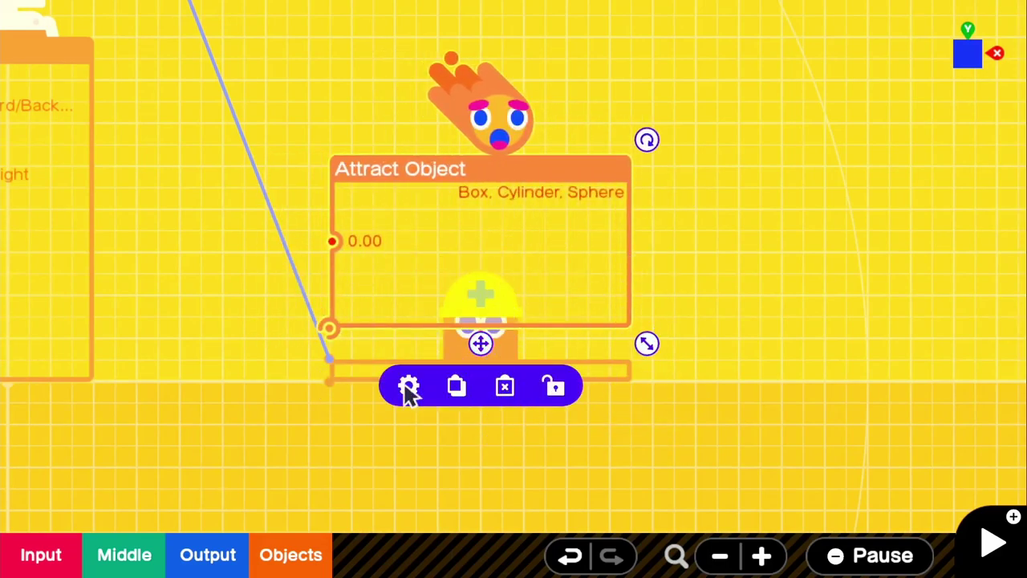
Connect the Attract Object to the flat box's upper connection point and move it slightly closer to the box.
{"action": "left_click_drag", "start_coordinate": [333, 339], "coordinate": [339, 378]}
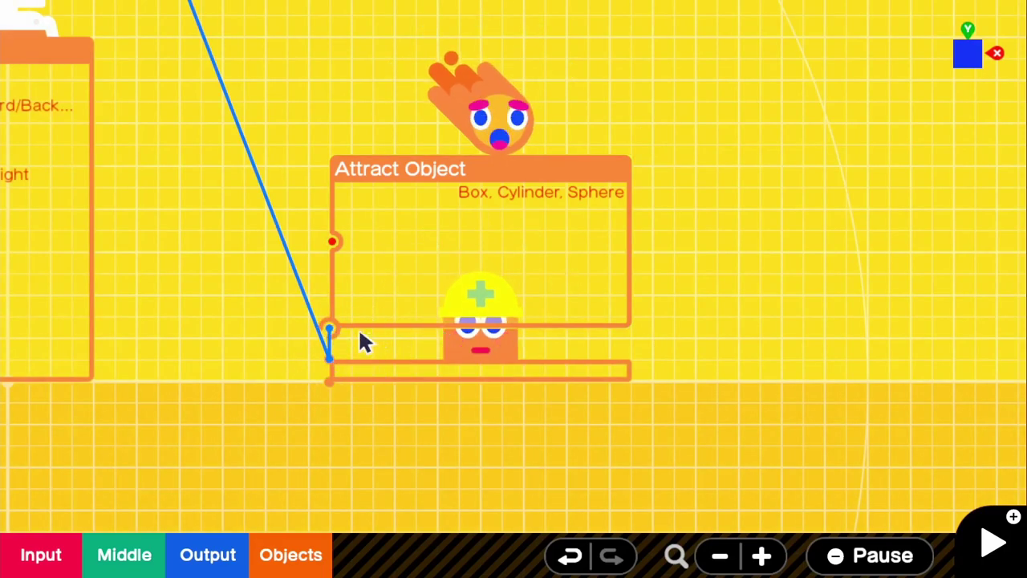
{"action": "left_click", "coordinate": [456, 311]}
{"action": "left_click_drag", "start_coordinate": [485, 346], "coordinate": [485, 355]}
{"action": "scroll", "coordinate": [589, 450], "scroll_direction": "up", "scroll_amount": 1}
{"action": "left_click", "coordinate": [589, 451]}
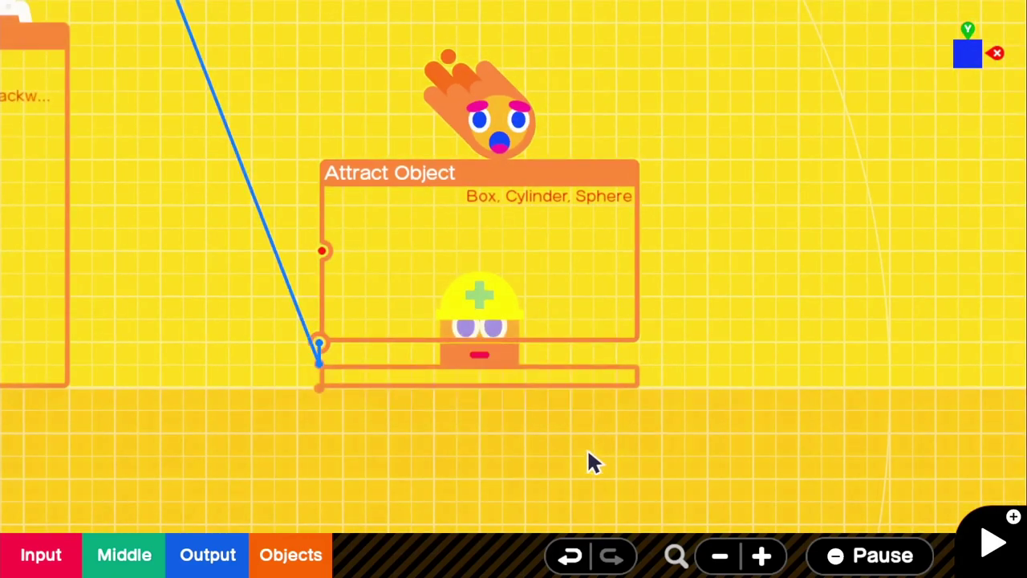
Set the Attract Object to attract only Person and Crate, deselecting Box, Cylinder and Sphere.
{"action": "right_click_drag", "start_coordinate": [499, 358], "coordinate": [525, 387]}
{"action": "left_click", "coordinate": [490, 256]}
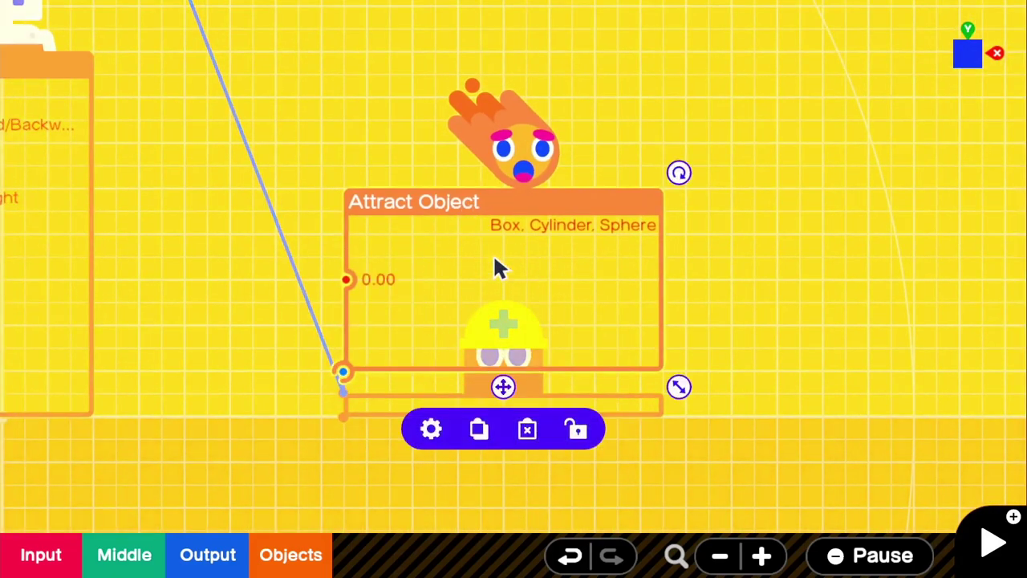
{"action": "left_click", "coordinate": [430, 430]}
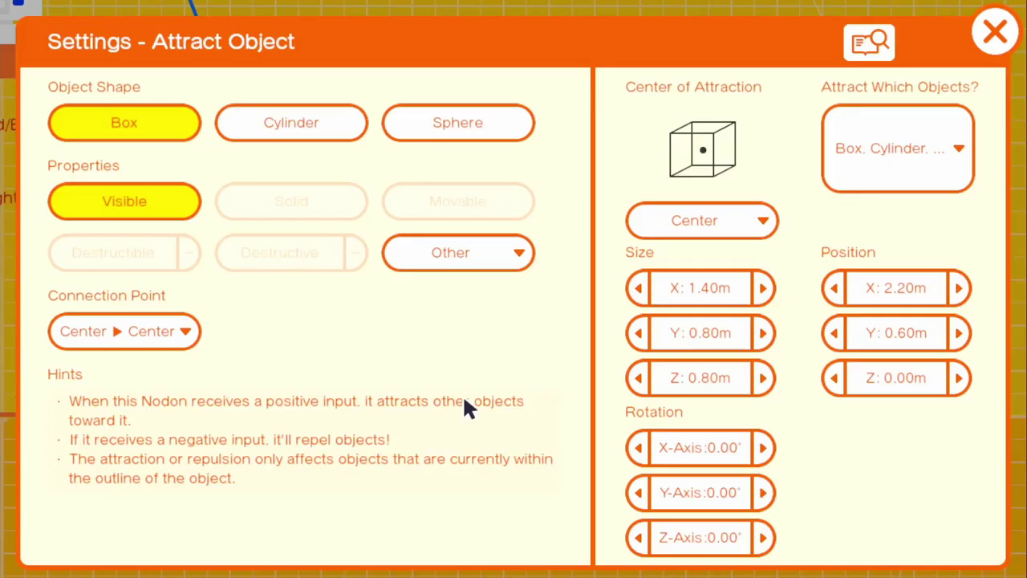
{"action": "left_click", "coordinate": [907, 151]}
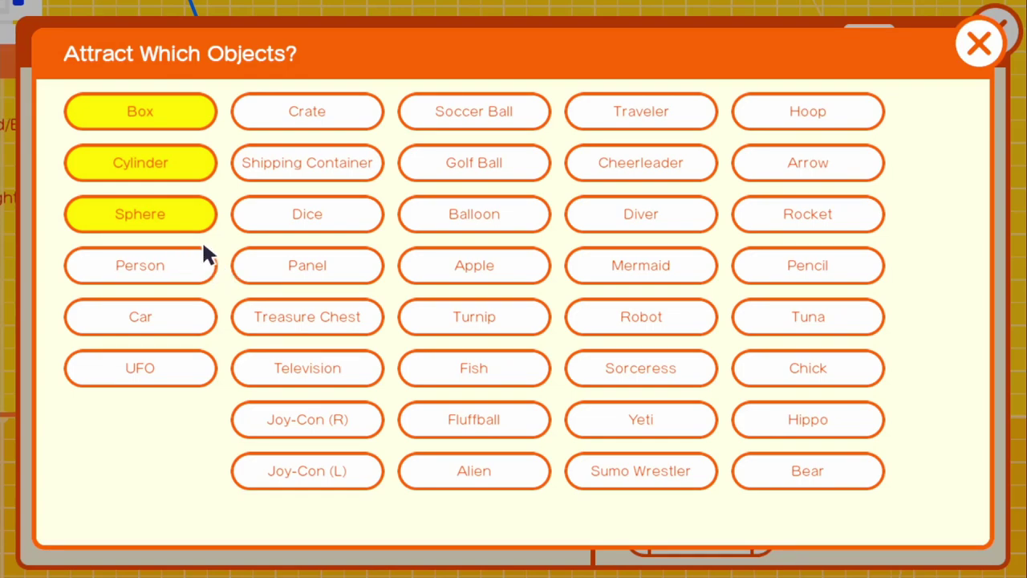
{"action": "left_click", "coordinate": [165, 267]}
{"action": "left_click", "coordinate": [159, 207]}
{"action": "left_click", "coordinate": [160, 166]}
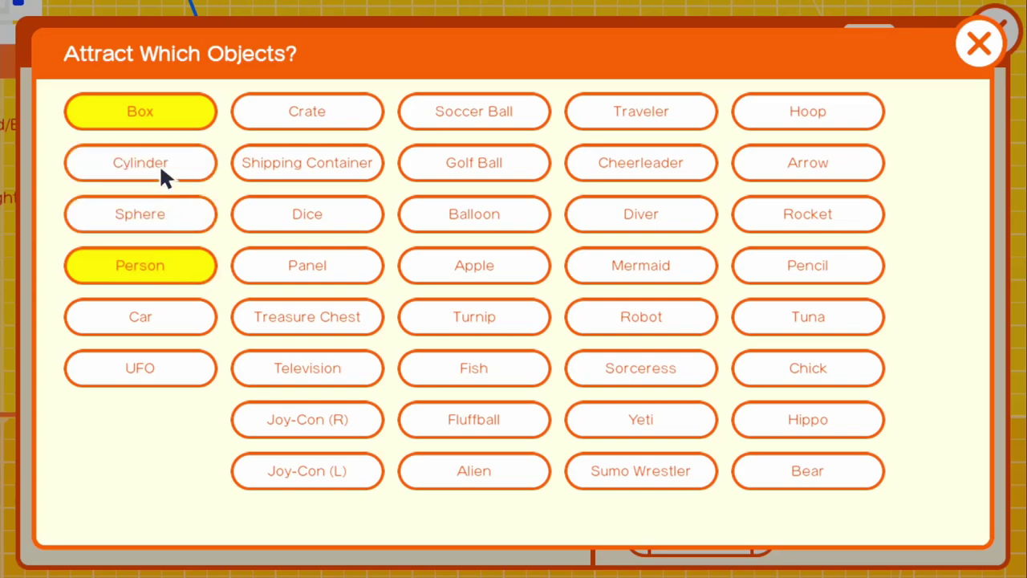
{"action": "left_click", "coordinate": [158, 117]}
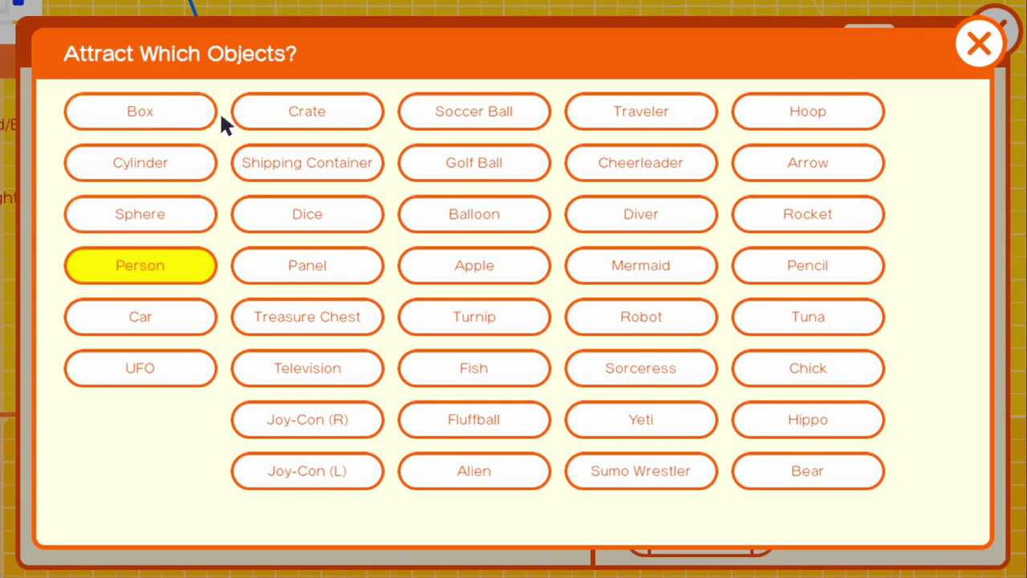
{"action": "left_click", "coordinate": [307, 111]}
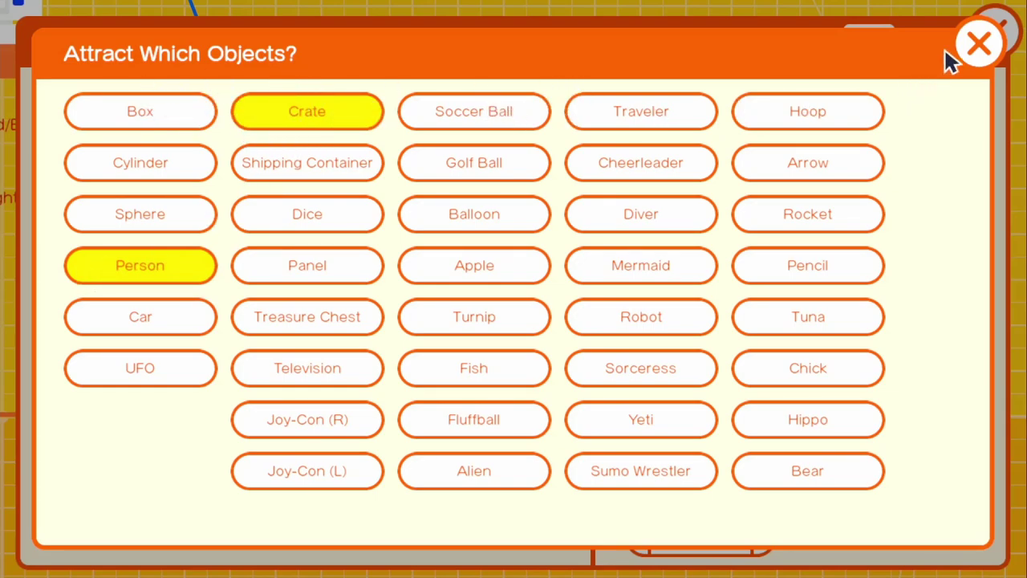
{"action": "left_click", "coordinate": [973, 46]}
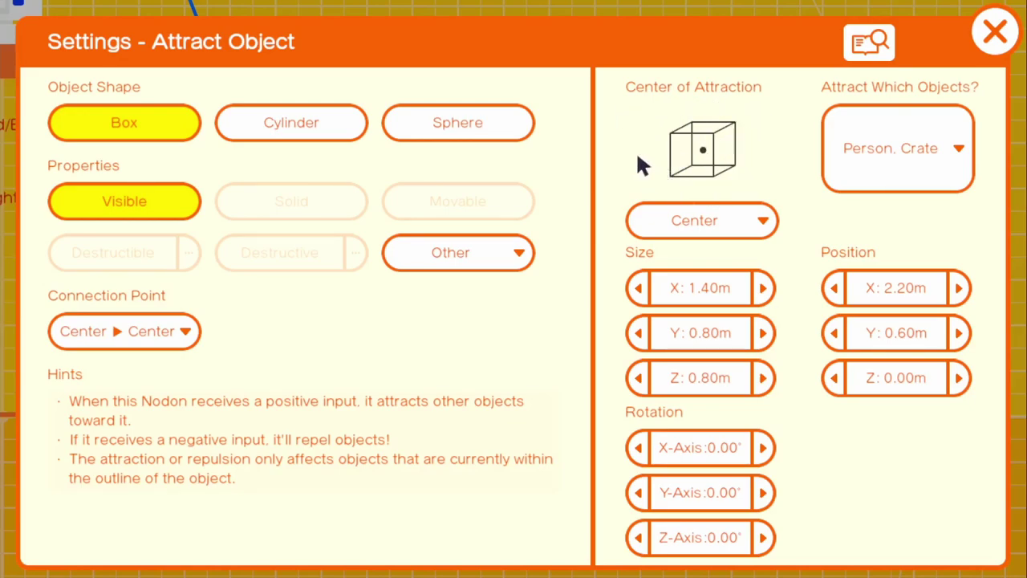
Set the Attract Object's center of attraction to X+ and close its settings.
{"action": "left_click", "coordinate": [712, 222]}
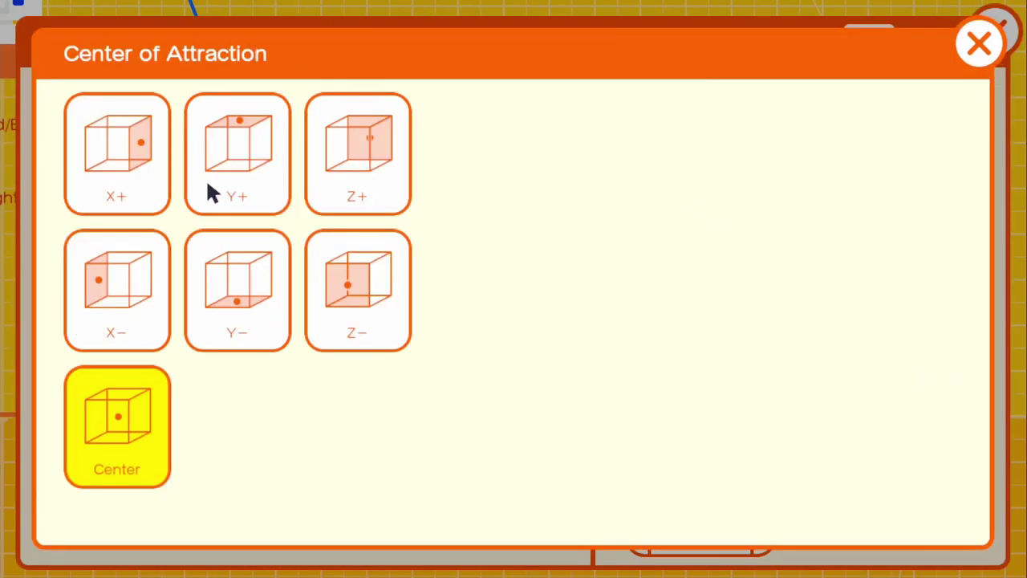
{"action": "left_click", "coordinate": [118, 179]}
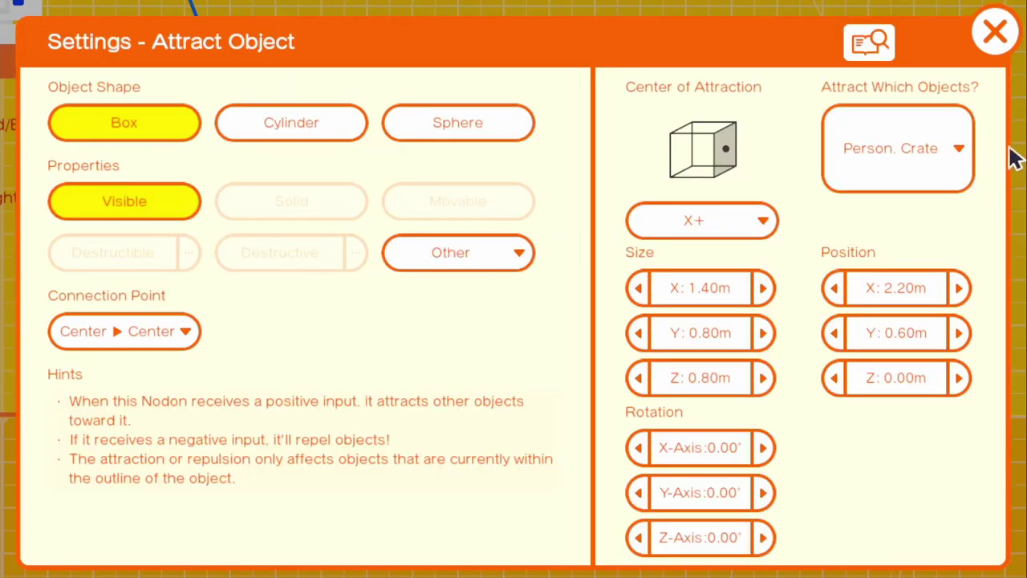
{"action": "left_click", "coordinate": [995, 36]}
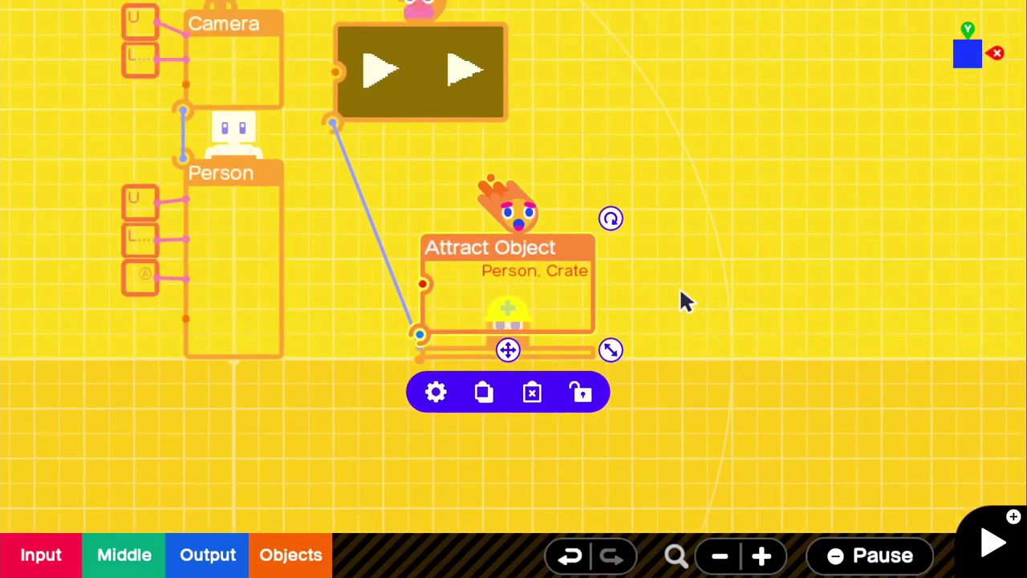
{"action": "left_click", "coordinate": [680, 312]}
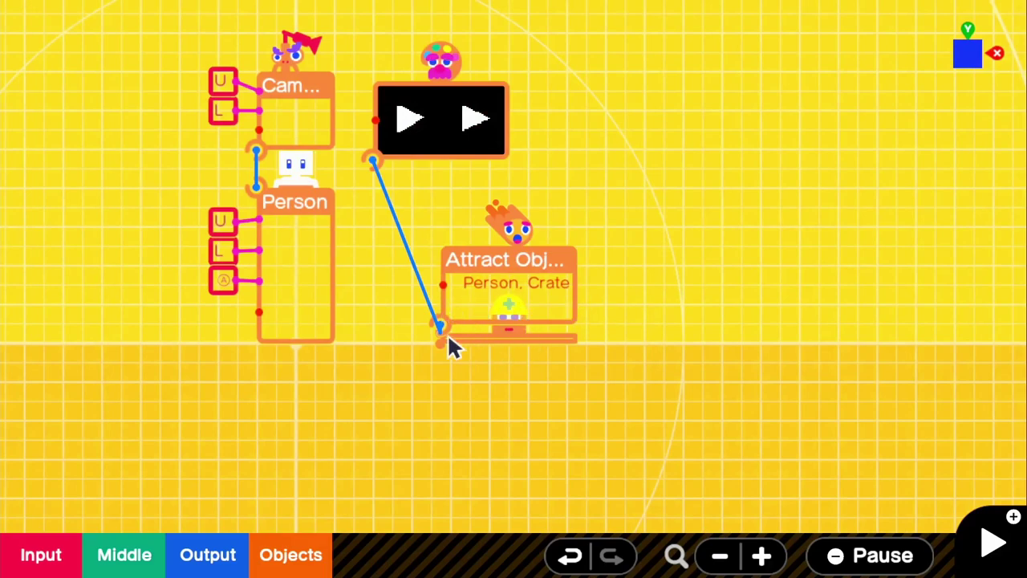
Test the game by walking the Person across and around the plate with the Attract Object, and return to the programming view.
{"action": "scroll", "coordinate": [505, 298], "scroll_direction": "up", "scroll_amount": 3}
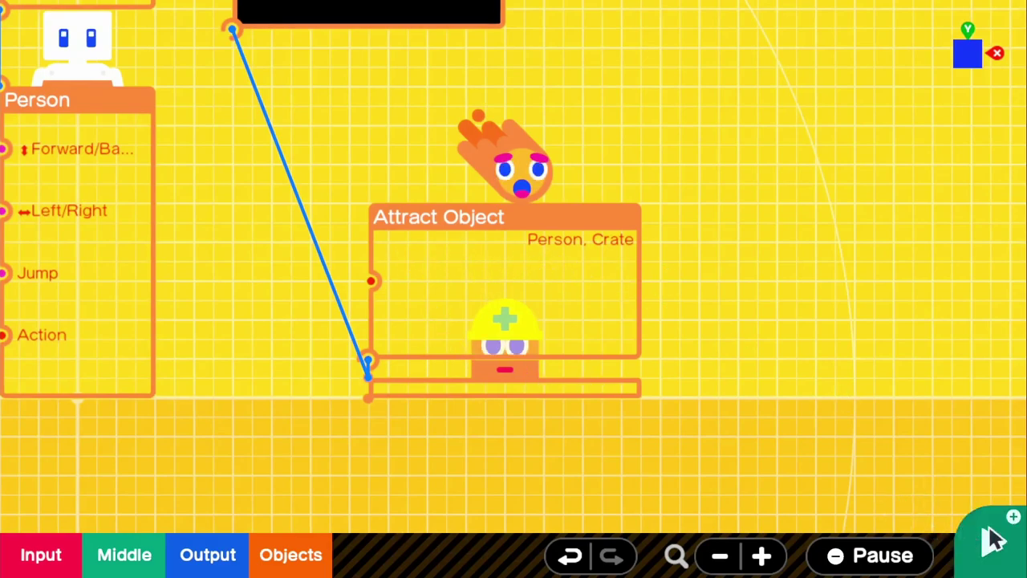
{"action": "left_click", "coordinate": [1021, 523]}
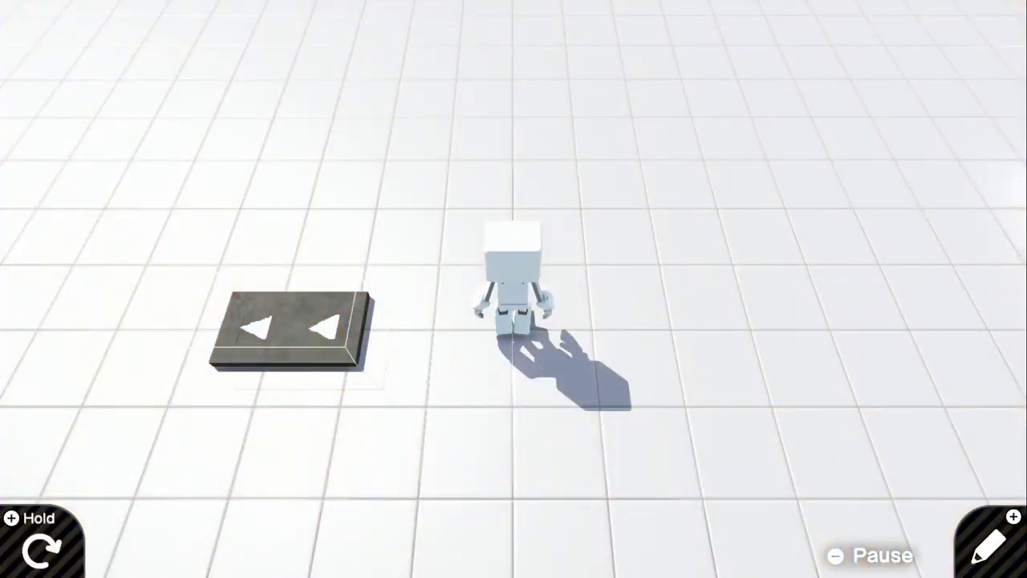
{"action": "key", "text": "Left"}
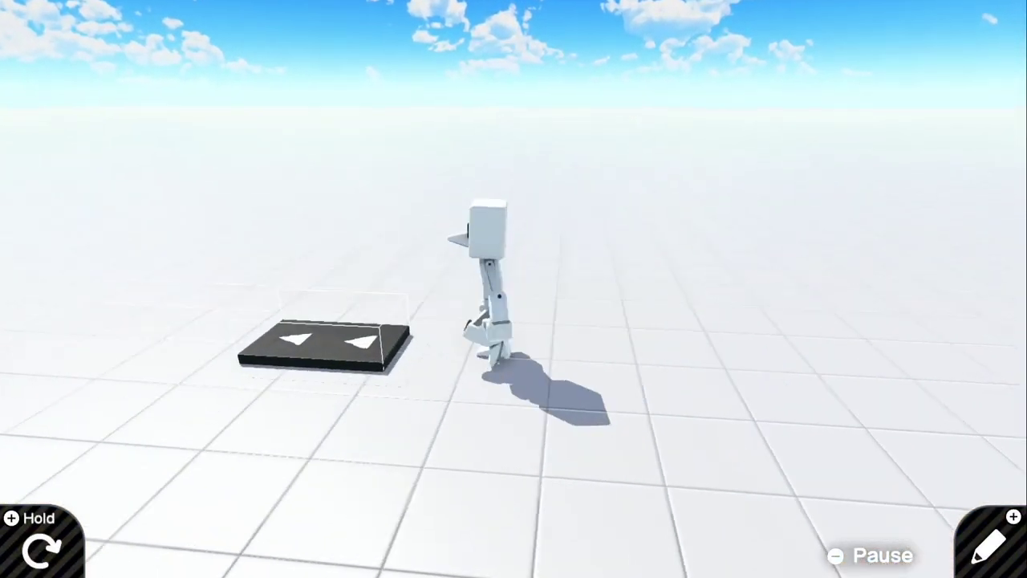
{"action": "key", "text": "Left"}
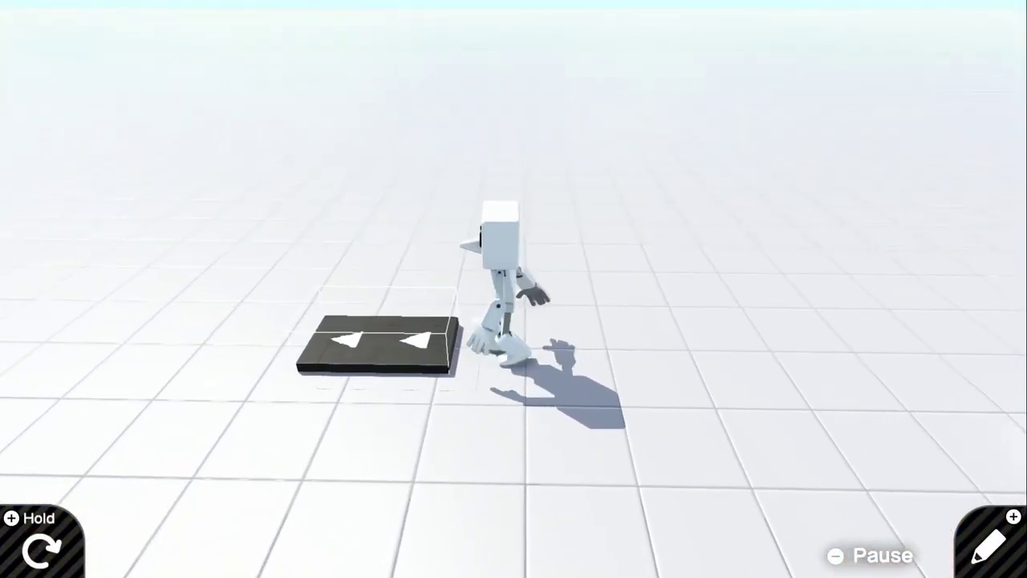
{"action": "key", "text": "Left"}
{"action": "key", "text": "Down"}
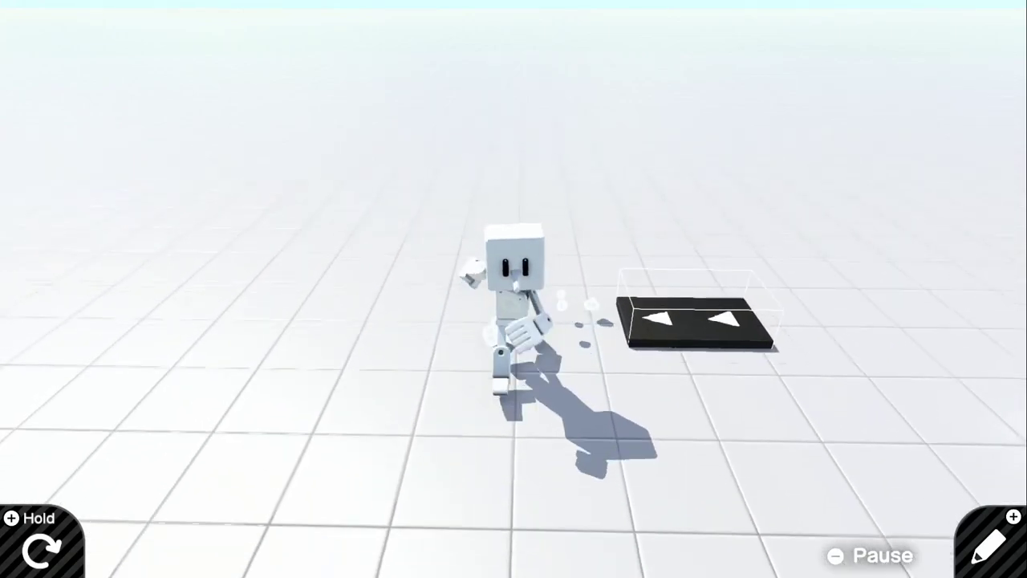
{"action": "key", "text": "Right"}
{"action": "key", "text": "Up"}
{"action": "key", "text": "Right"}
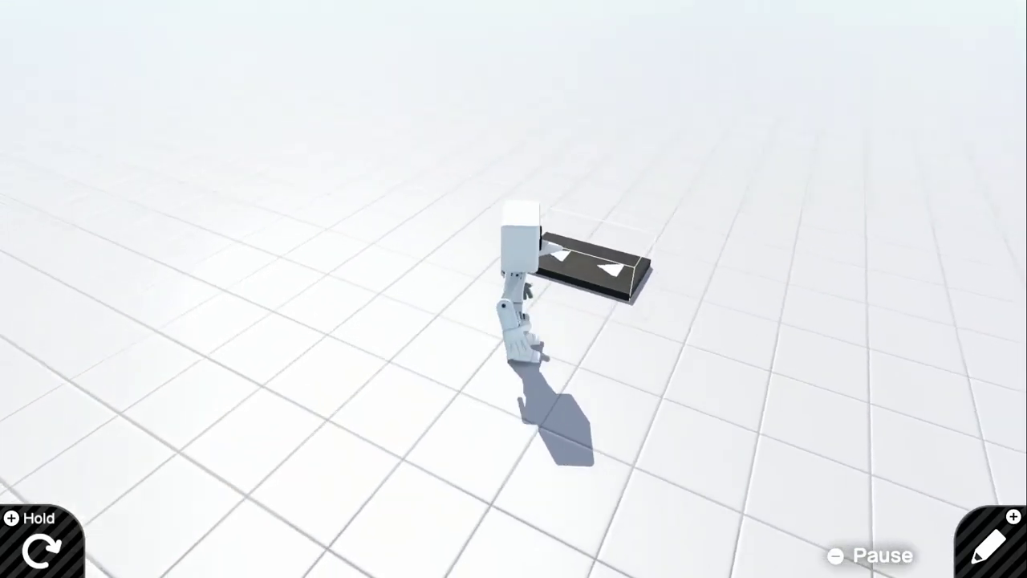
{"action": "key", "text": "Right"}
{"action": "key", "text": "Up"}
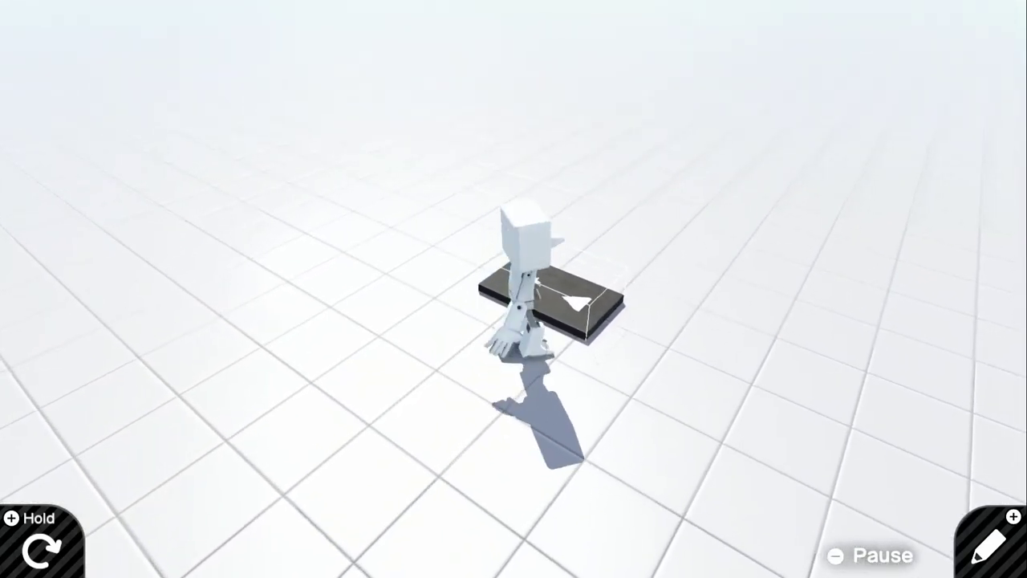
{"action": "key", "text": "Left"}
{"action": "key", "text": "Down"}
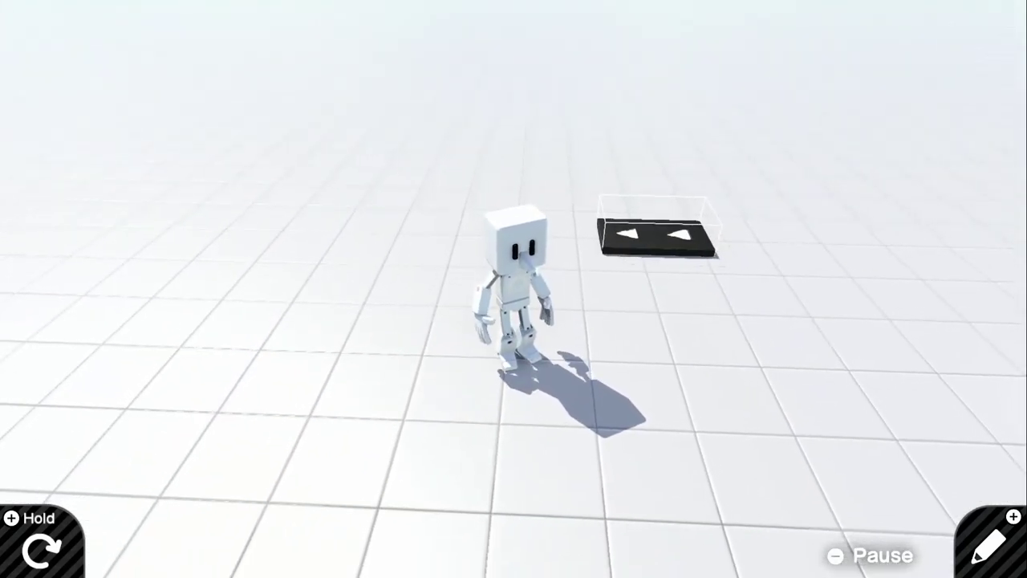
{"action": "left_click", "coordinate": [1012, 525]}
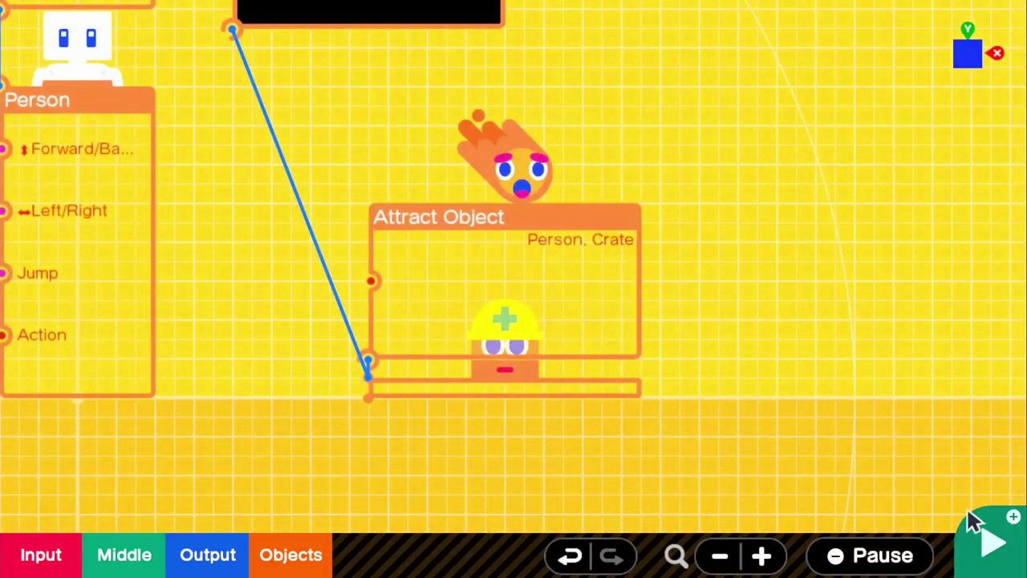
Select the flat box together with its Attract Object and move them farther away from the Person.
{"action": "scroll", "coordinate": [633, 420], "scroll_direction": "down", "scroll_amount": 3}
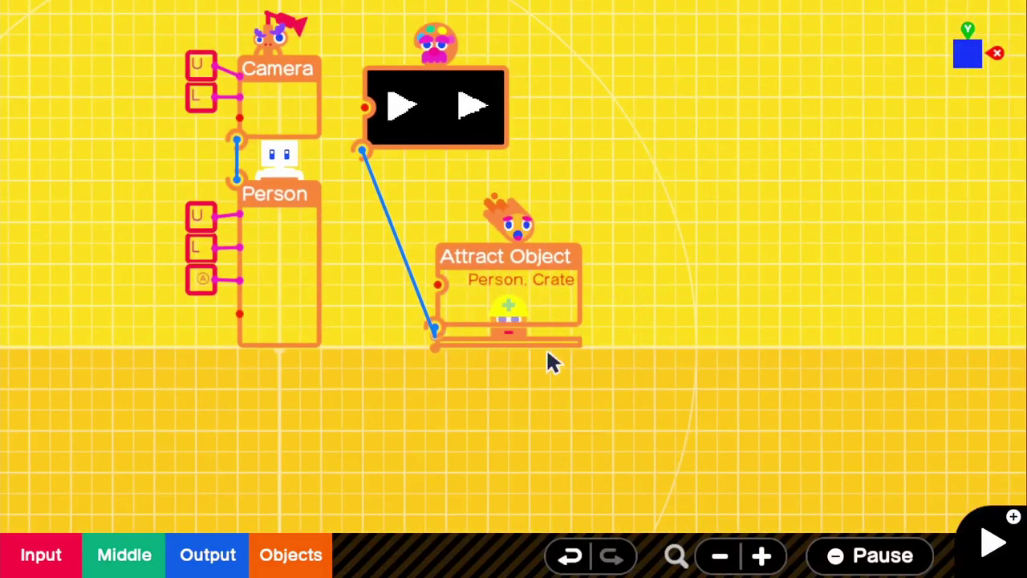
{"action": "left_click_drag", "start_coordinate": [598, 369], "coordinate": [374, 223]}
{"action": "left_click_drag", "start_coordinate": [506, 357], "coordinate": [741, 358]}
{"action": "scroll", "coordinate": [734, 359], "scroll_direction": "up", "scroll_amount": 1}
{"action": "right_click_drag", "start_coordinate": [696, 371], "coordinate": [566, 346]}
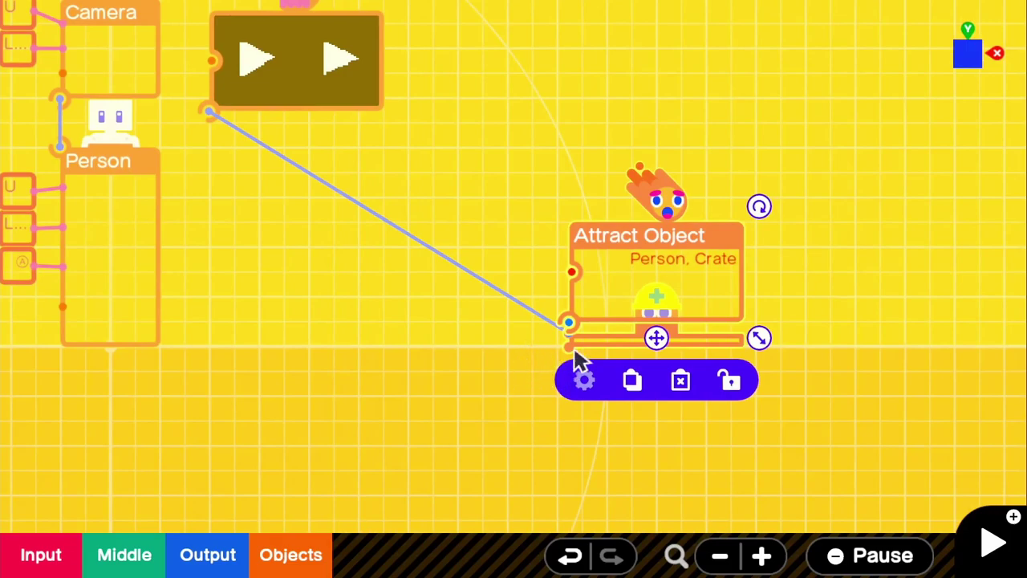
Duplicate the flat box and Attract Object pair twice, placing the copies side by side to form a continuous row of three.
{"action": "left_click_drag", "start_coordinate": [655, 340], "coordinate": [383, 337]}
{"action": "left_click", "coordinate": [697, 381]}
{"action": "left_click", "coordinate": [525, 383]}
{"action": "left_click", "coordinate": [375, 419]}
{"action": "left_click_drag", "start_coordinate": [258, 347], "coordinate": [372, 359]}
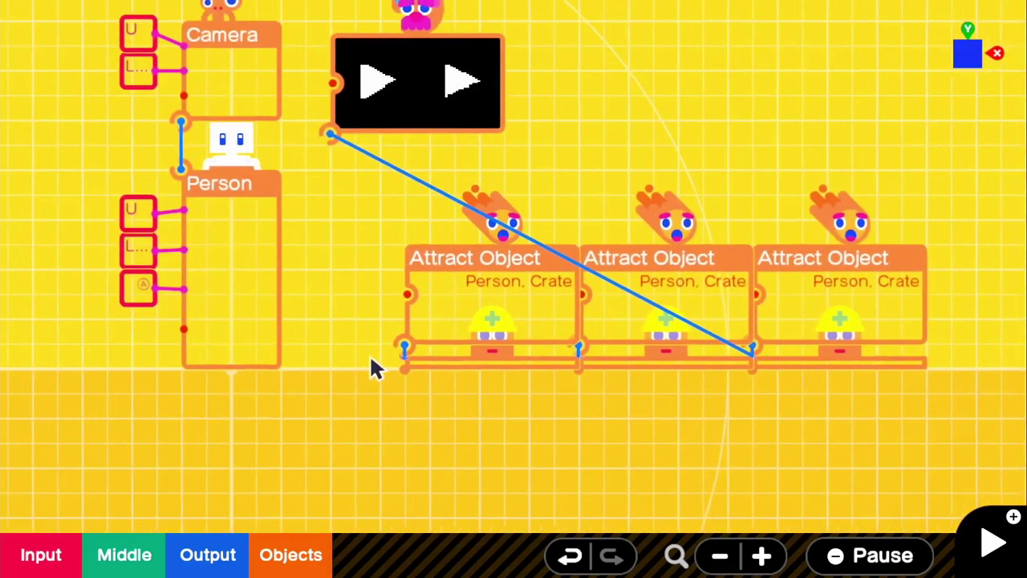
Connect the two copied flat boxes' upper connection points to the arrow texture.
{"action": "scroll", "coordinate": [672, 402], "scroll_direction": "up", "scroll_amount": 2}
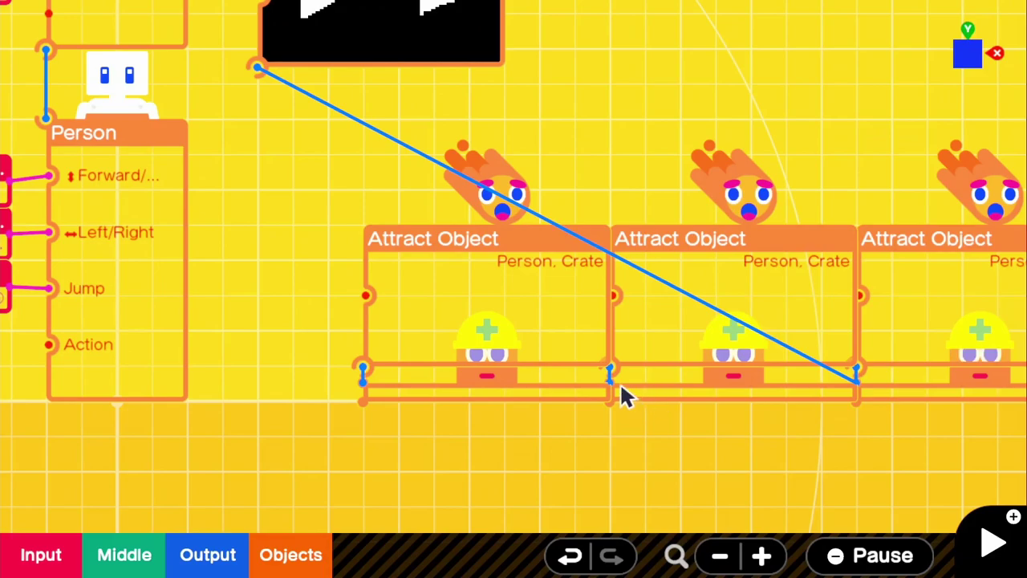
{"action": "scroll", "coordinate": [642, 409], "scroll_direction": "up", "scroll_amount": 2}
{"action": "left_click_drag", "start_coordinate": [683, 452], "coordinate": [573, 409]}
{"action": "left_click", "coordinate": [532, 381]}
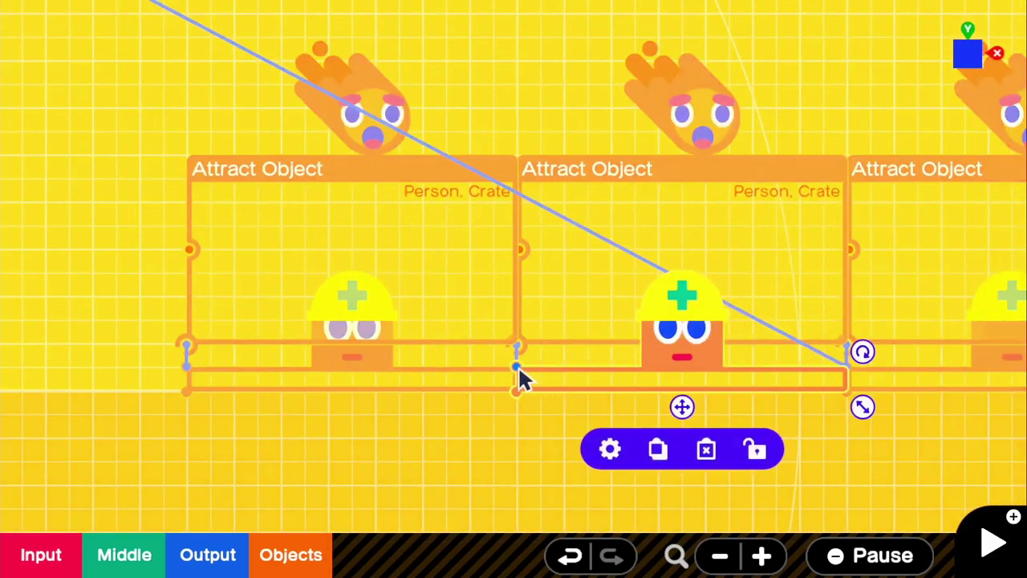
{"action": "left_click_drag", "start_coordinate": [517, 365], "coordinate": [199, 156]}
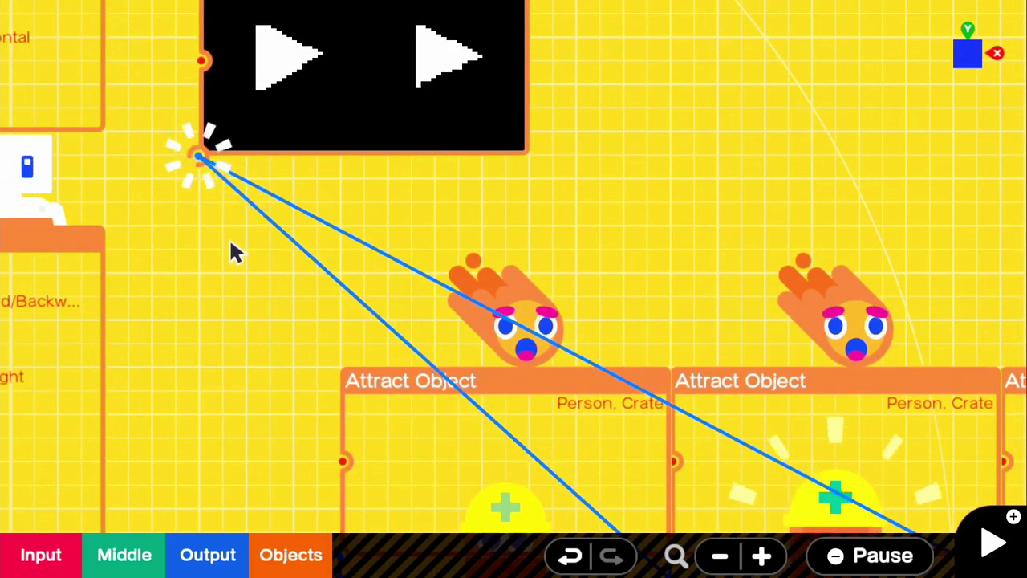
{"action": "left_click_drag", "start_coordinate": [316, 437], "coordinate": [377, 233]}
{"action": "left_click", "coordinate": [453, 395]}
{"action": "left_click_drag", "start_coordinate": [399, 376], "coordinate": [316, 150]}
{"action": "scroll", "coordinate": [345, 232], "scroll_direction": "down", "scroll_amount": 1}
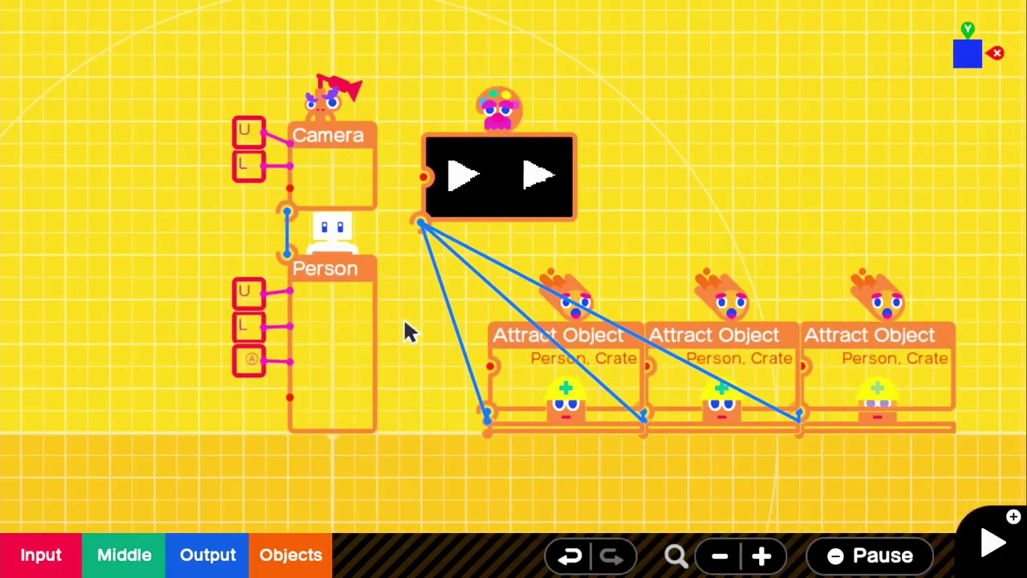
View the layout from above, test the game by running the Person around the three-plate row, and return to the programming view.
{"action": "left_click_drag", "start_coordinate": [732, 288], "coordinate": [530, 211]}
{"action": "scroll", "coordinate": [524, 207], "scroll_direction": "down", "scroll_amount": 1}
{"action": "scroll", "coordinate": [385, 344], "scroll_direction": "down", "scroll_amount": 1}
{"action": "scroll", "coordinate": [343, 347], "scroll_direction": "up", "scroll_amount": 2}
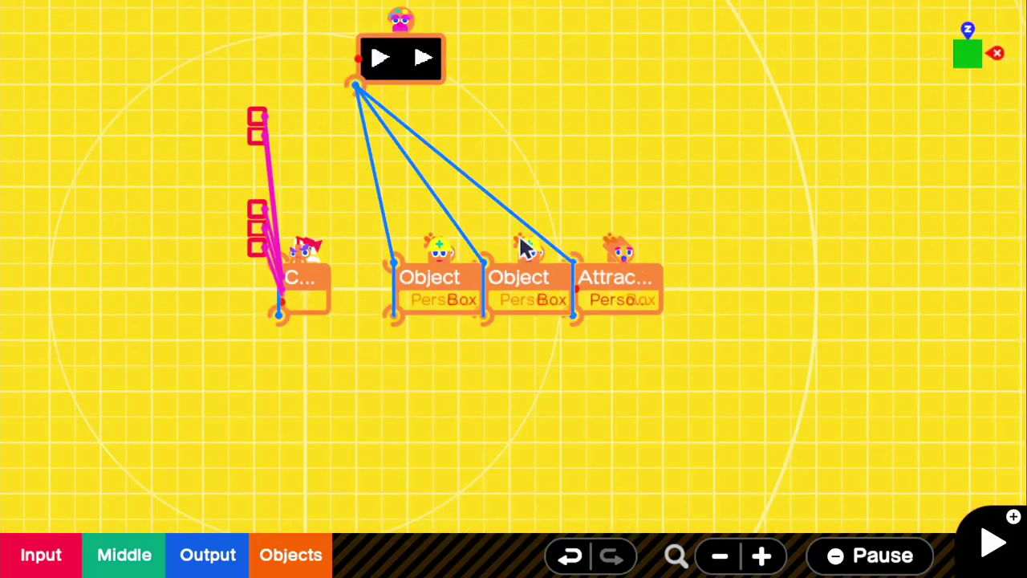
{"action": "scroll", "coordinate": [543, 136], "scroll_direction": "up", "scroll_amount": 2}
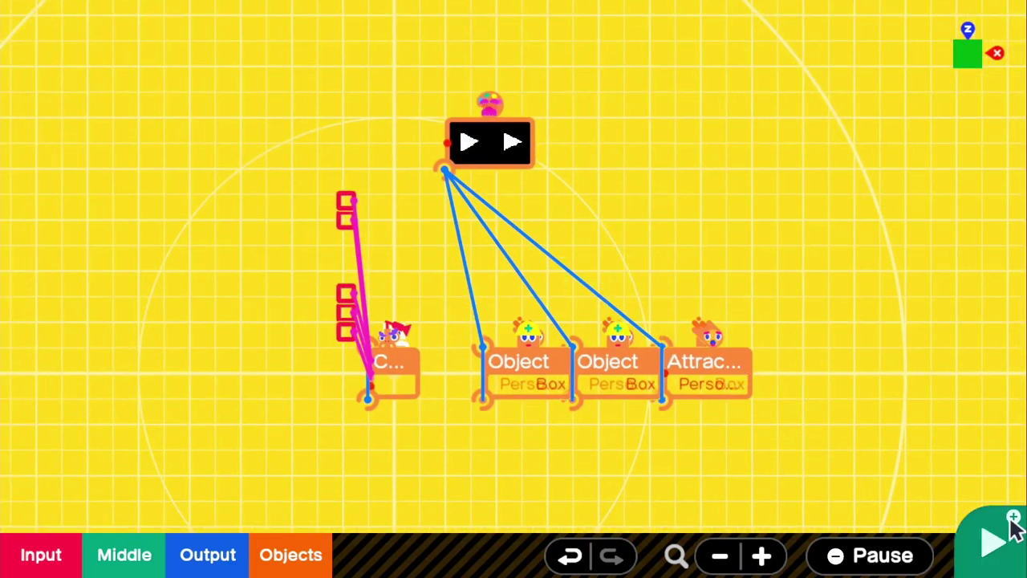
{"action": "key", "text": "plus"}
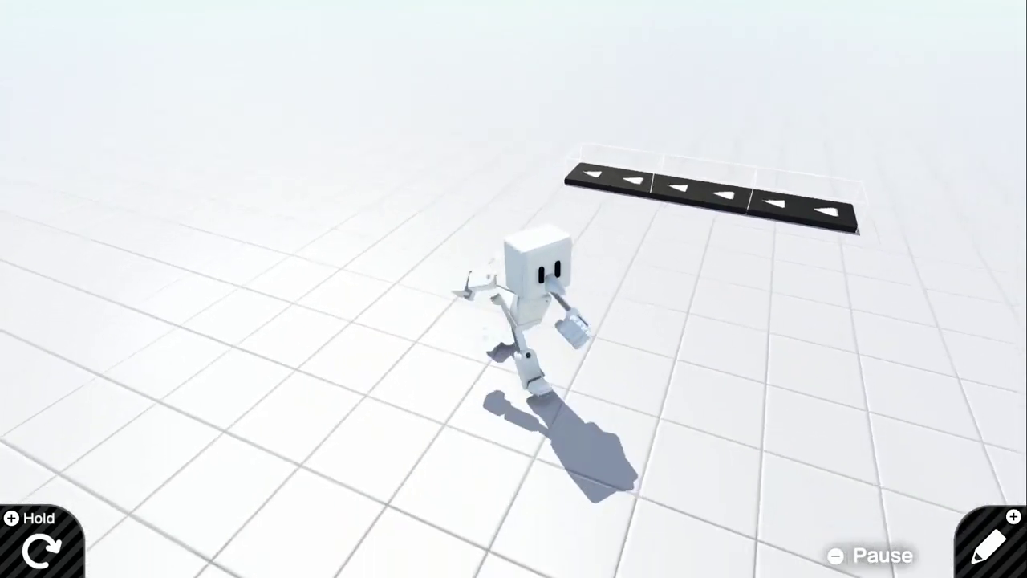
{"action": "key", "text": "plus"}
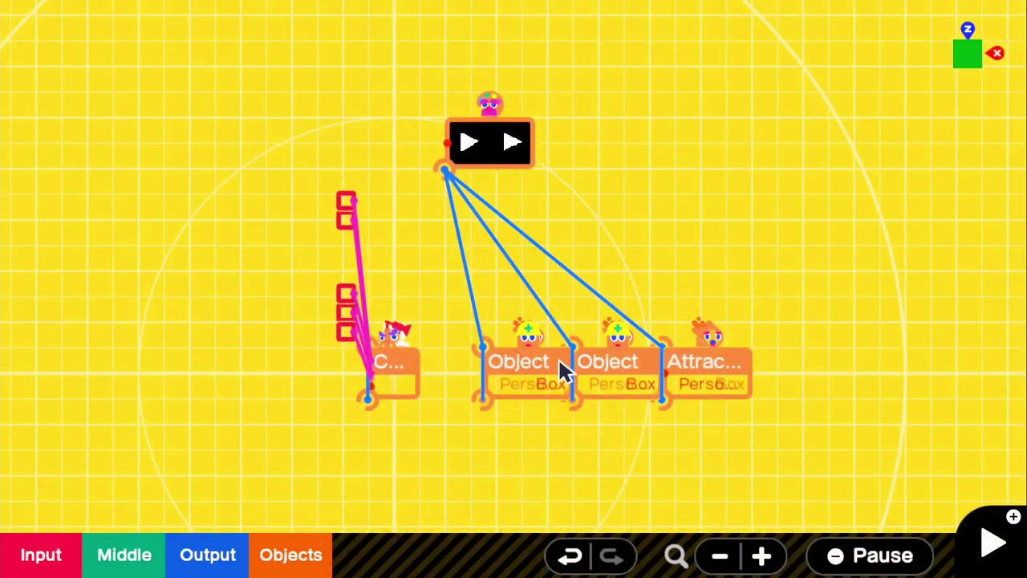
Duplicate the end plate with its Attract Object, rotate the copy 90° and place it perpendicular against the first plate's near-Camera end.
{"action": "left_click_drag", "start_coordinate": [703, 435], "coordinate": [591, 408]}
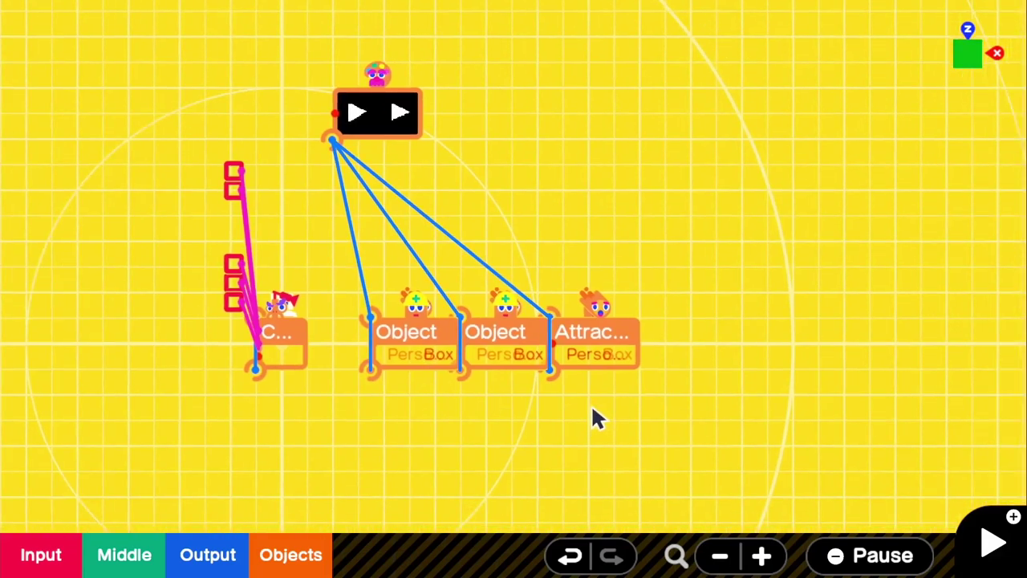
{"action": "scroll", "coordinate": [711, 433], "scroll_direction": "up", "scroll_amount": 2}
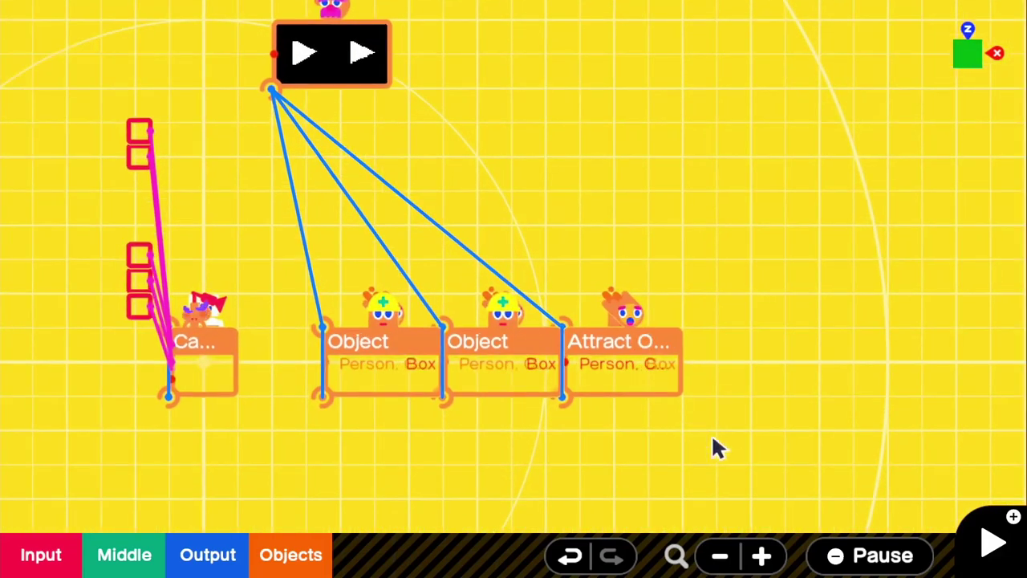
{"action": "left_click", "coordinate": [529, 308]}
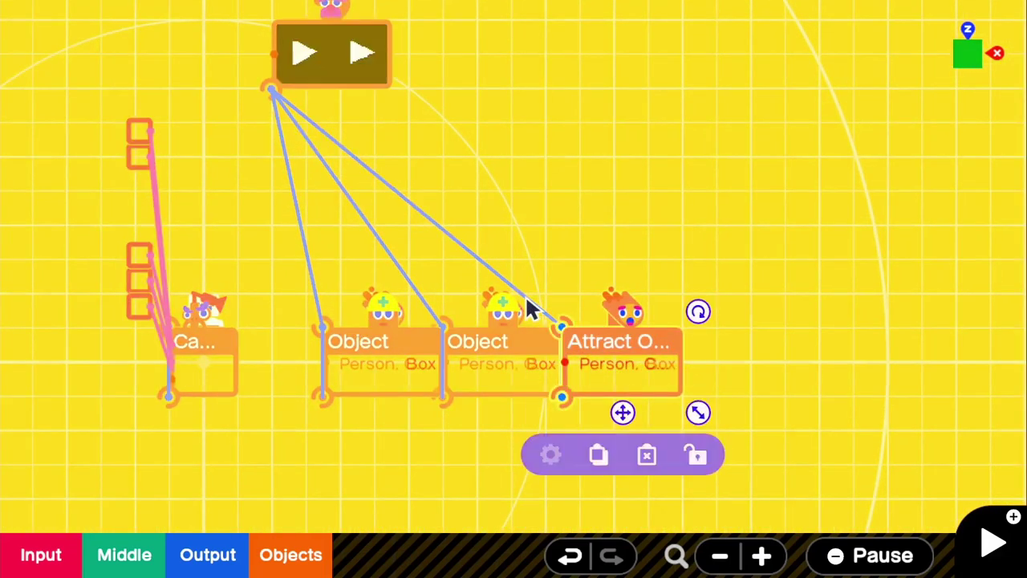
{"action": "left_click", "coordinate": [600, 460]}
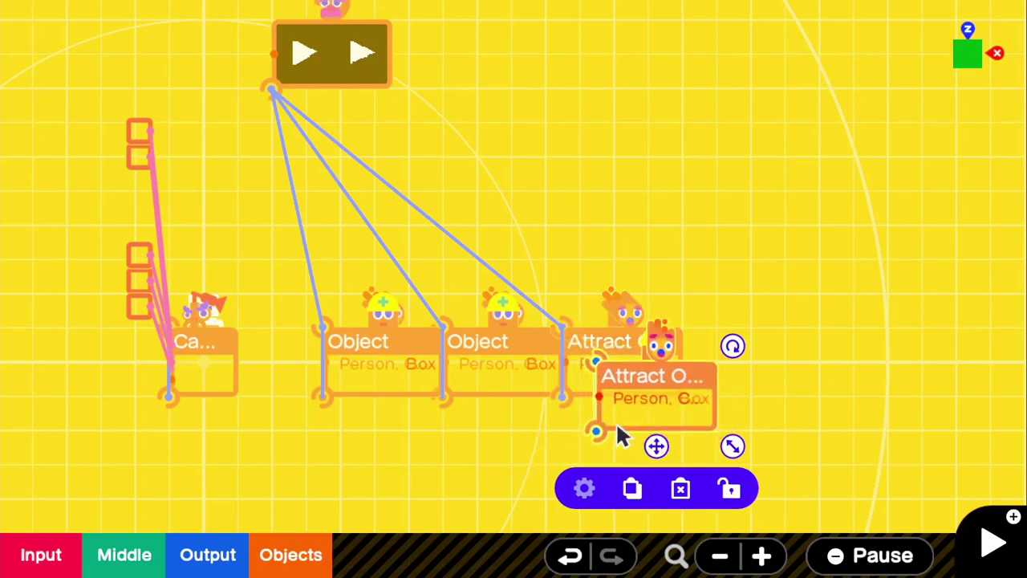
{"action": "left_click_drag", "start_coordinate": [663, 447], "coordinate": [528, 257]}
{"action": "left_click_drag", "start_coordinate": [604, 158], "coordinate": [481, 110]}
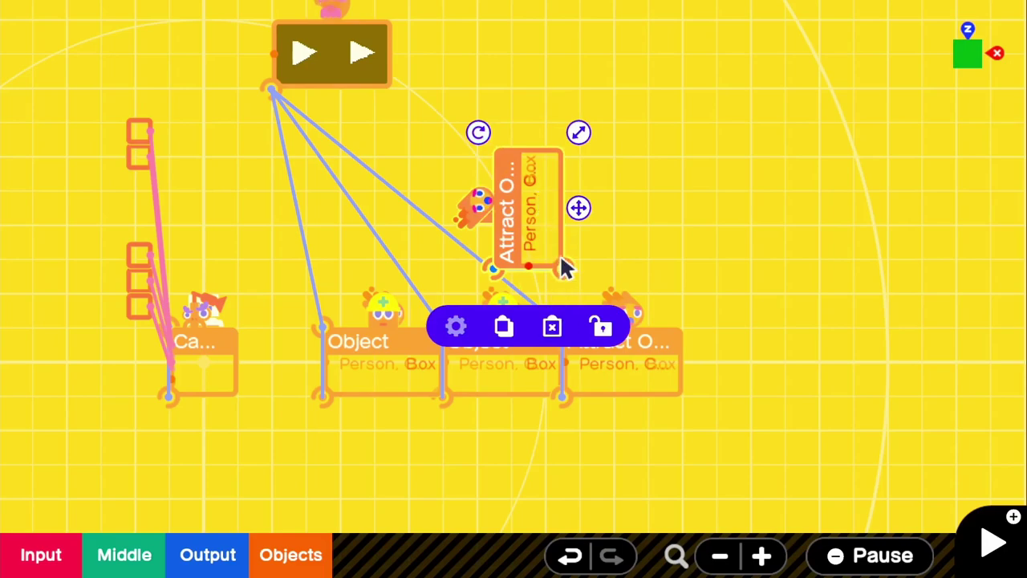
{"action": "left_click_drag", "start_coordinate": [579, 208], "coordinate": [408, 275]}
{"action": "scroll", "coordinate": [454, 220], "scroll_direction": "up", "scroll_amount": 3}
{"action": "left_click", "coordinate": [387, 235]}
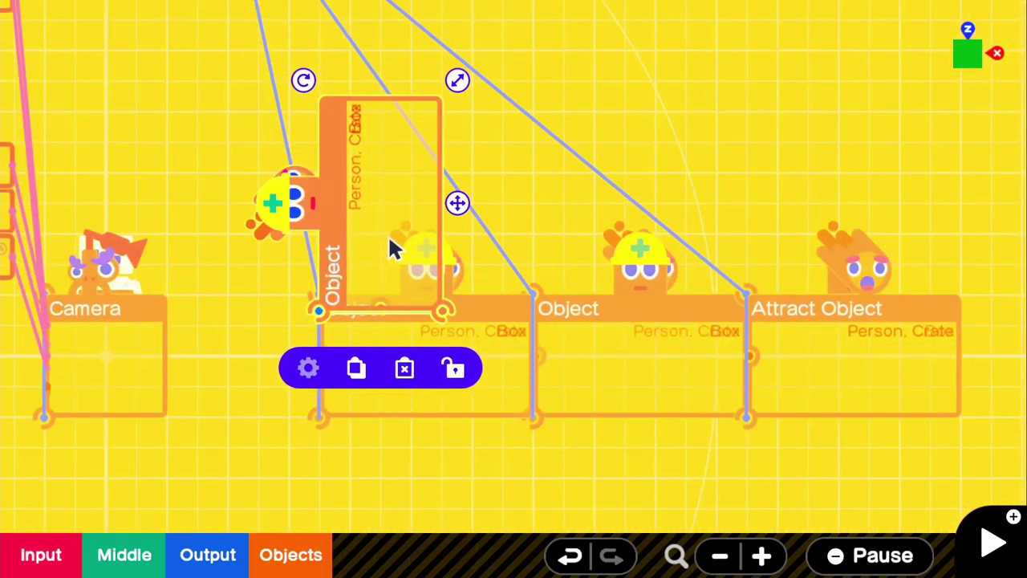
Connect the rotated flat box's connection point to the arrow texture.
{"action": "scroll", "coordinate": [232, 214], "scroll_direction": "down", "scroll_amount": 3}
{"action": "left_click_drag", "start_coordinate": [542, 364], "coordinate": [570, 327]}
{"action": "left_click", "coordinate": [499, 463]}
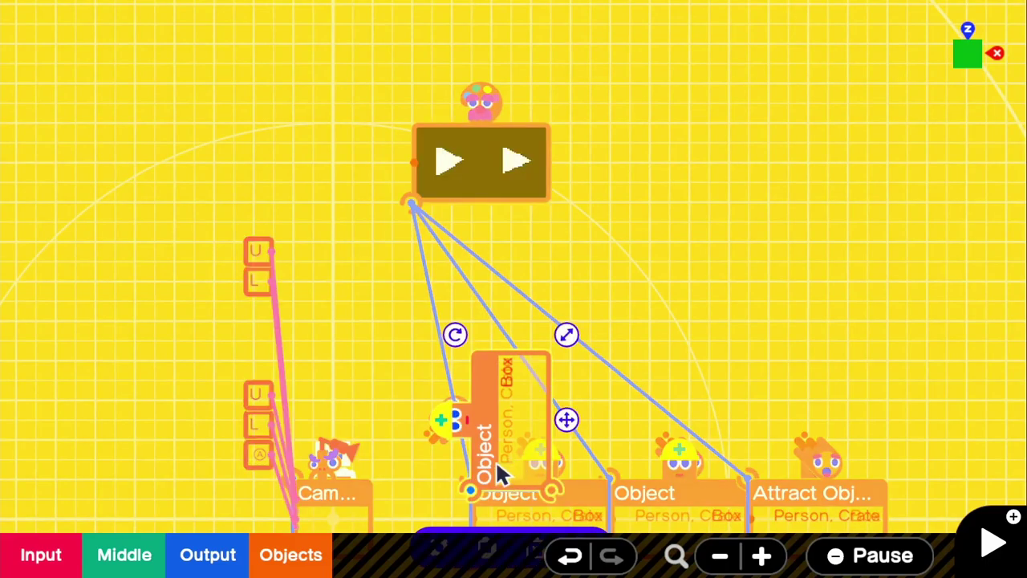
{"action": "left_click", "coordinate": [496, 464]}
{"action": "left_click", "coordinate": [496, 464]}
{"action": "left_click_drag", "start_coordinate": [471, 491], "coordinate": [458, 384]}
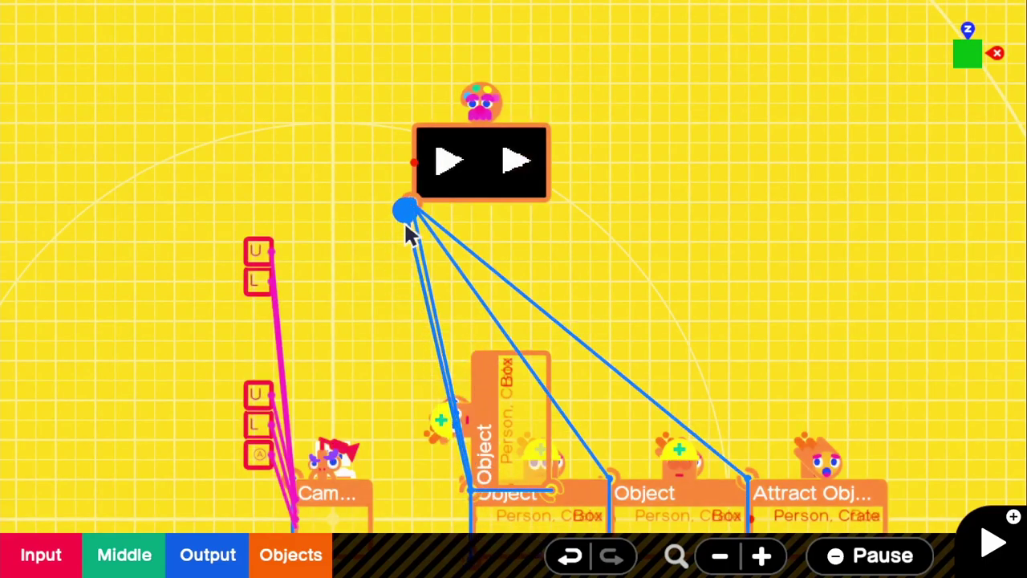
{"action": "left_click_drag", "start_coordinate": [404, 221], "coordinate": [407, 214]}
Test the game to check the arrow direction on the perpendicular plate, and return to the programming view.
{"action": "right_click_drag", "start_coordinate": [509, 415], "coordinate": [487, 326]}
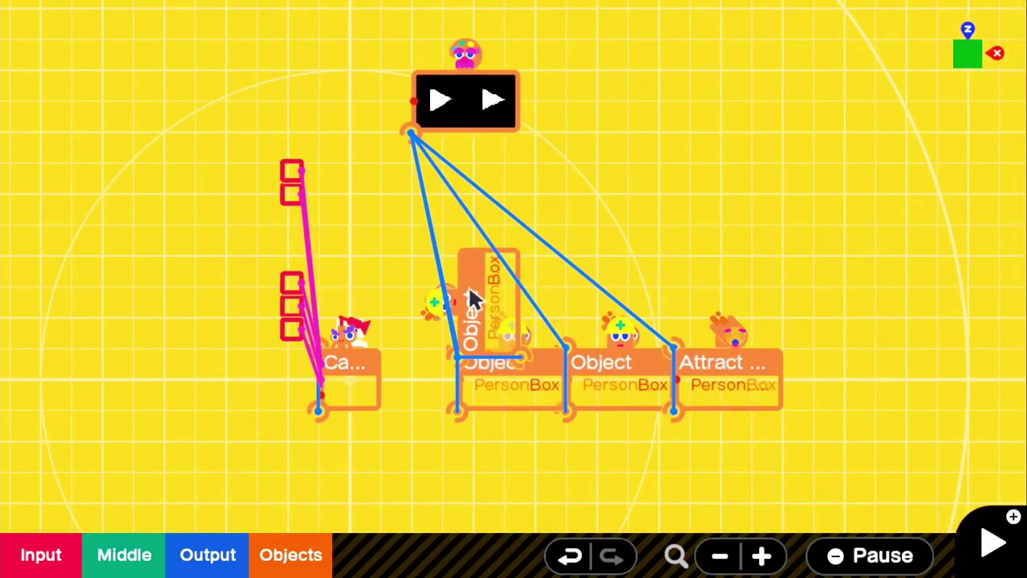
{"action": "key", "text": "plus"}
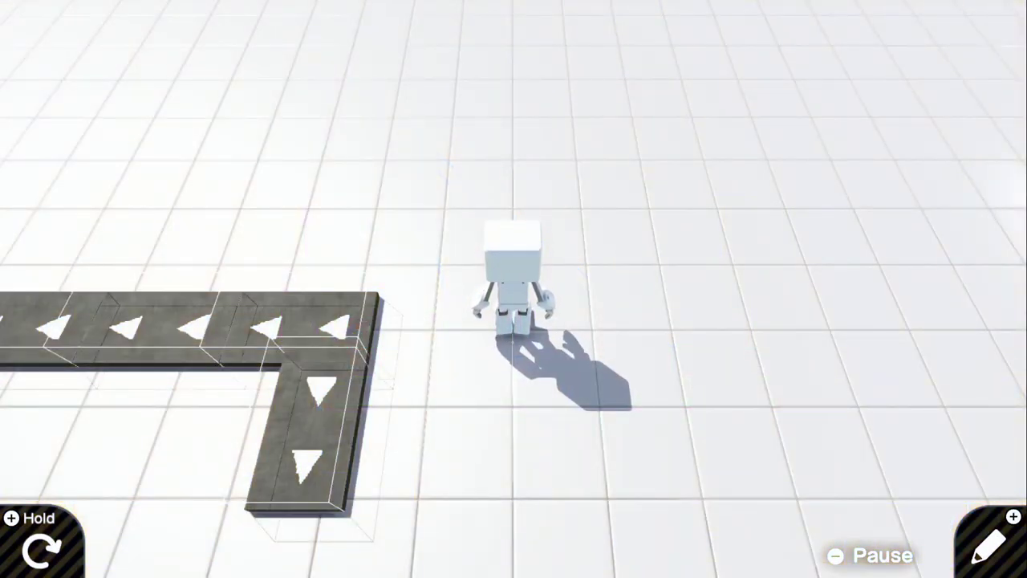
{"action": "key", "text": "Down"}
{"action": "key", "text": "plus"}
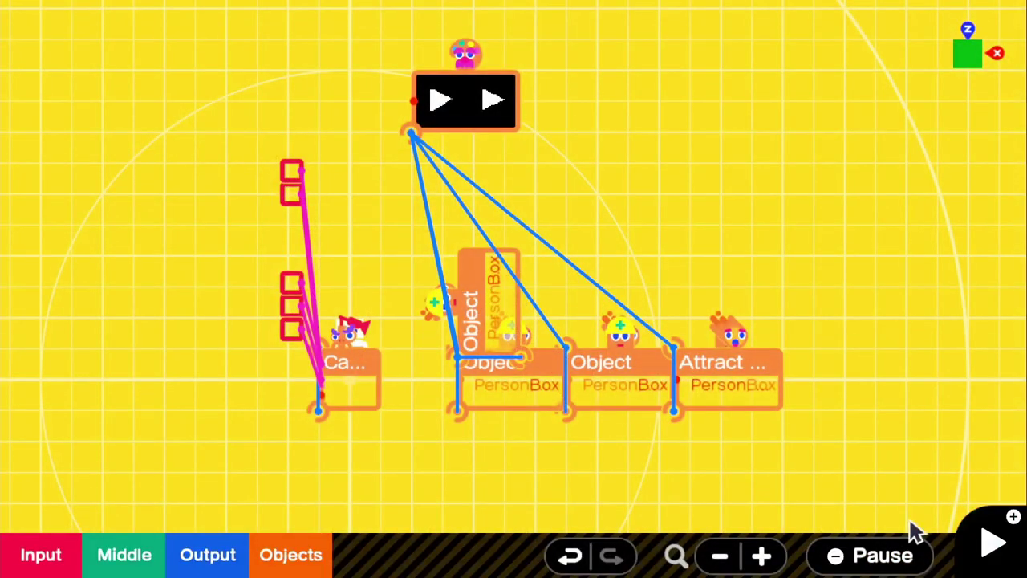
Rotate the perpendicular plate and its Attract Object 180° and align them flush with the first plate's edge.
{"action": "left_click", "coordinate": [507, 328]}
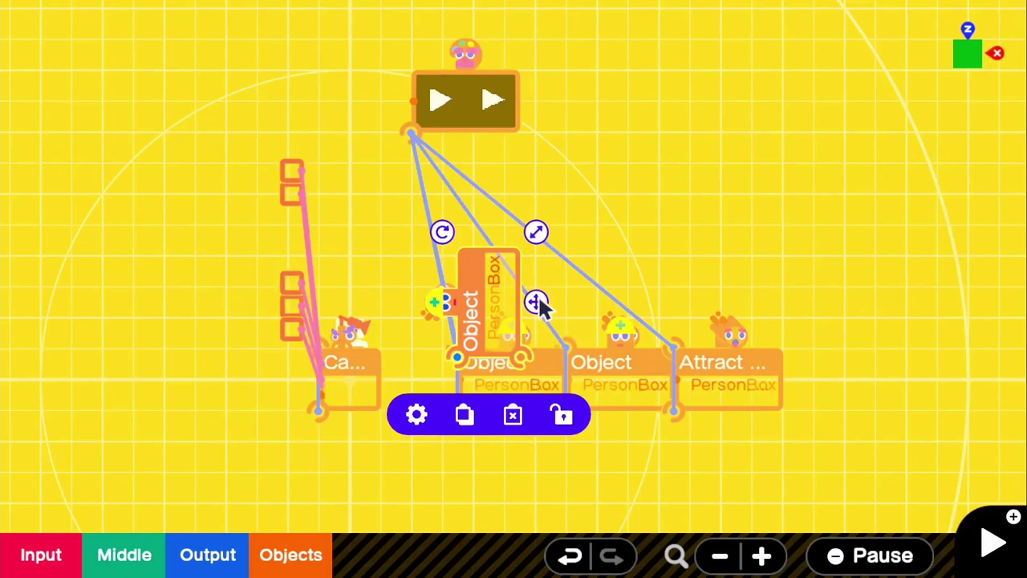
{"action": "right_click_drag", "start_coordinate": [551, 303], "coordinate": [583, 221]}
{"action": "scroll", "coordinate": [582, 220], "scroll_direction": "up", "scroll_amount": 1}
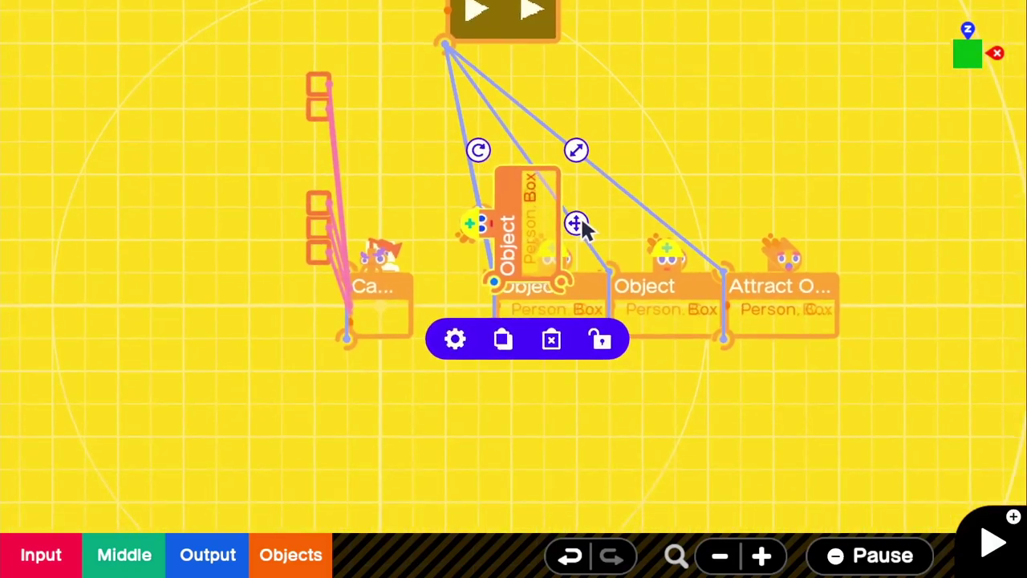
{"action": "left_click_drag", "start_coordinate": [438, 138], "coordinate": [594, 294]}
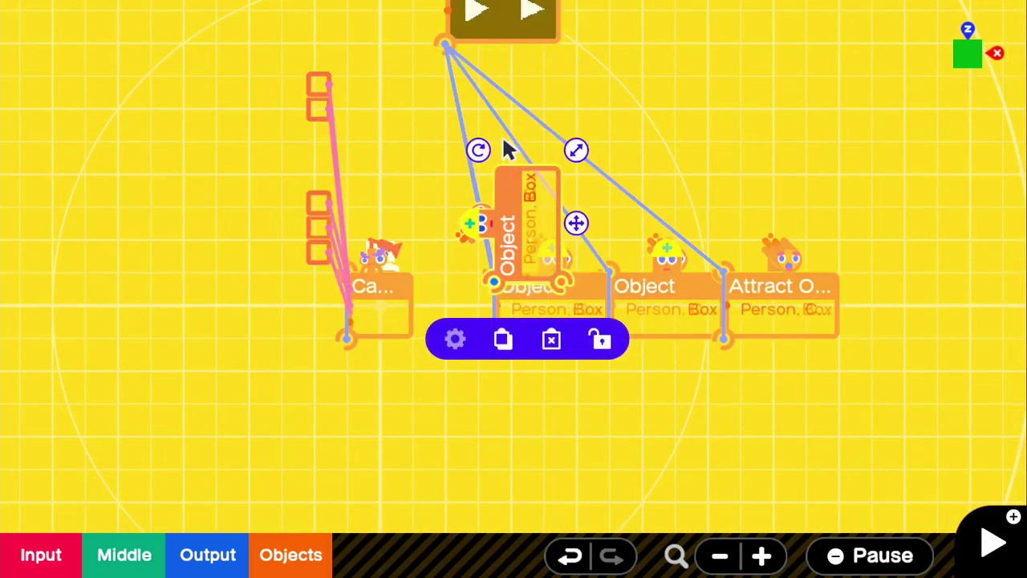
{"action": "left_click_drag", "start_coordinate": [479, 151], "coordinate": [559, 279]}
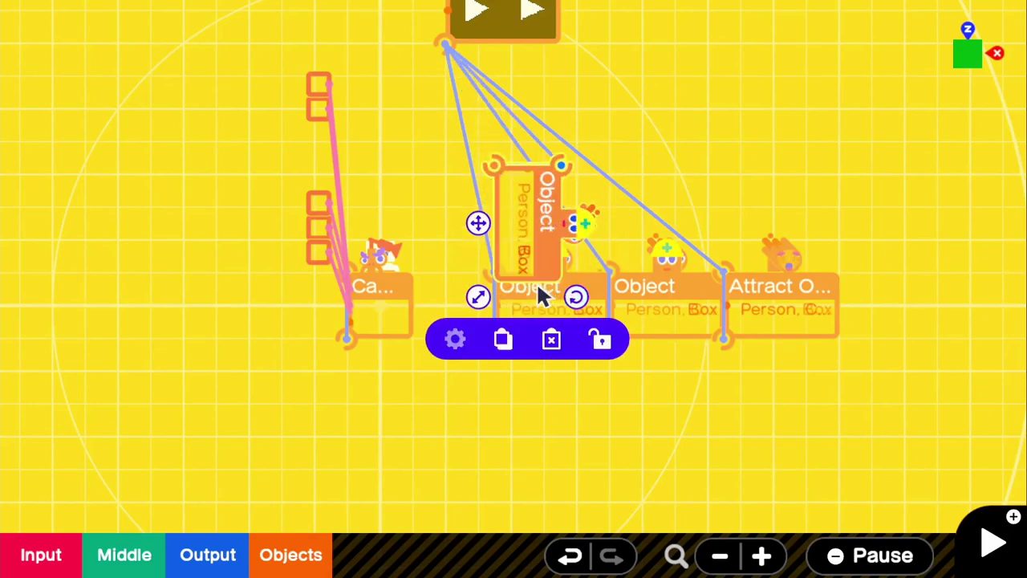
{"action": "scroll", "coordinate": [514, 321], "scroll_direction": "up", "scroll_amount": 2}
{"action": "scroll", "coordinate": [495, 325], "scroll_direction": "up", "scroll_amount": 1}
{"action": "left_click_drag", "start_coordinate": [459, 156], "coordinate": [459, 141]}
{"action": "left_click", "coordinate": [683, 213]}
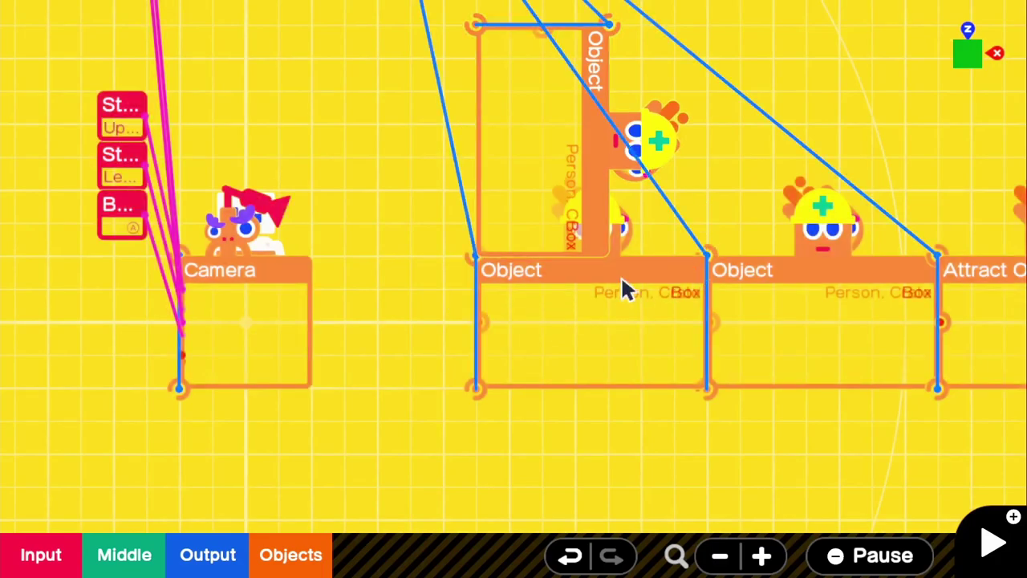
Test the game by running the Person around the L-shaped track, and return to the programming view.
{"action": "scroll", "coordinate": [604, 218], "scroll_direction": "down", "scroll_amount": 3}
{"action": "middle_click_drag", "start_coordinate": [558, 243], "coordinate": [541, 256]}
{"action": "key", "text": "plus"}
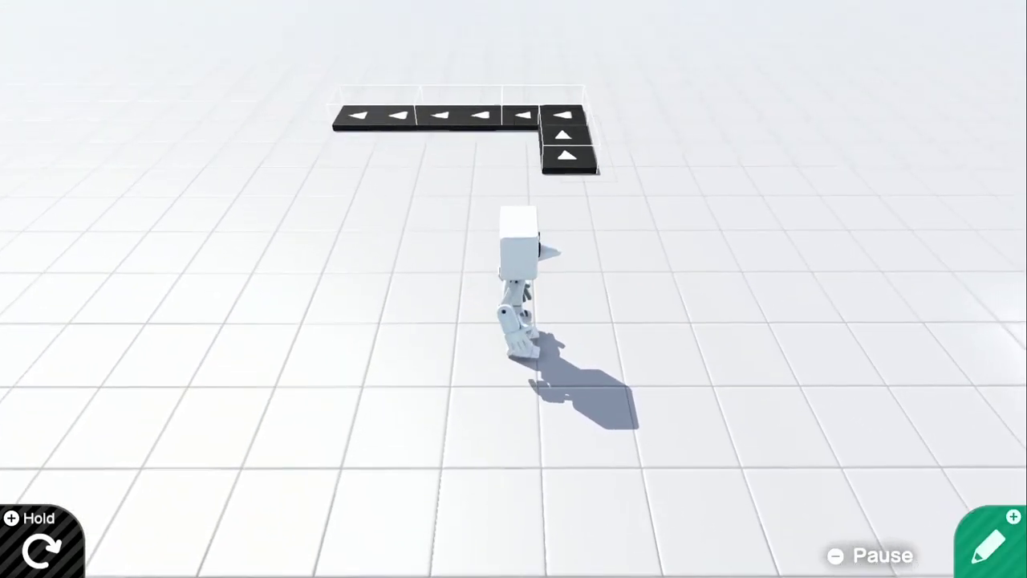
{"action": "key", "text": "plus"}
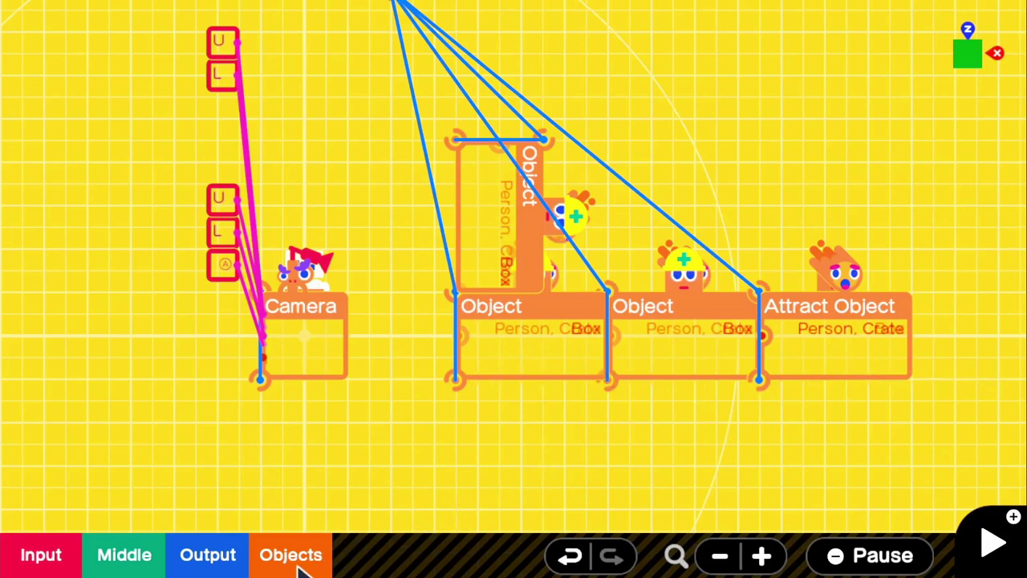
Add a Crate fancy object, shrink it to fit the track and place it on the perpendicular plate.
{"action": "left_click", "coordinate": [290, 555]}
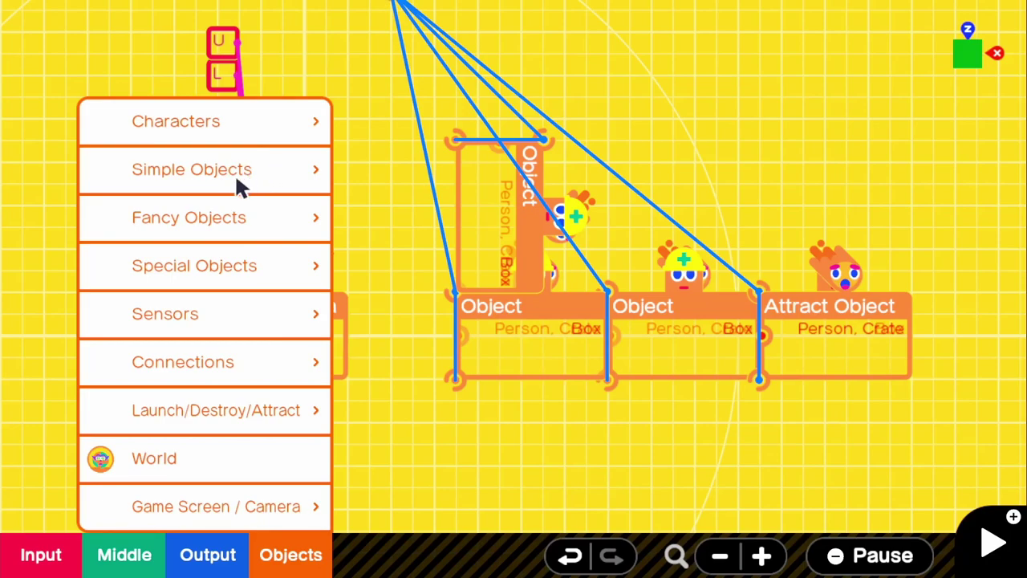
{"action": "left_click", "coordinate": [240, 218]}
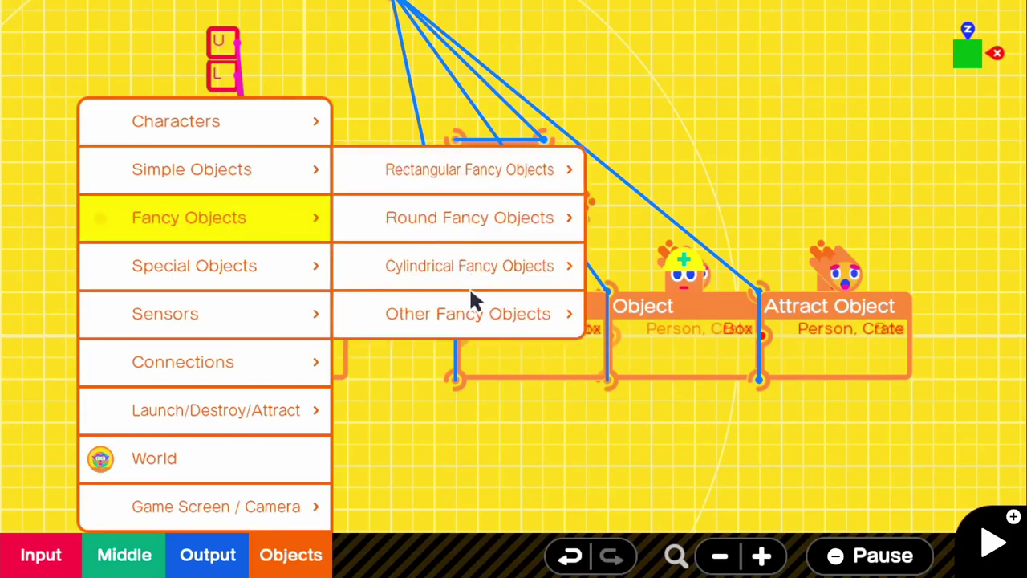
{"action": "left_click", "coordinate": [457, 183]}
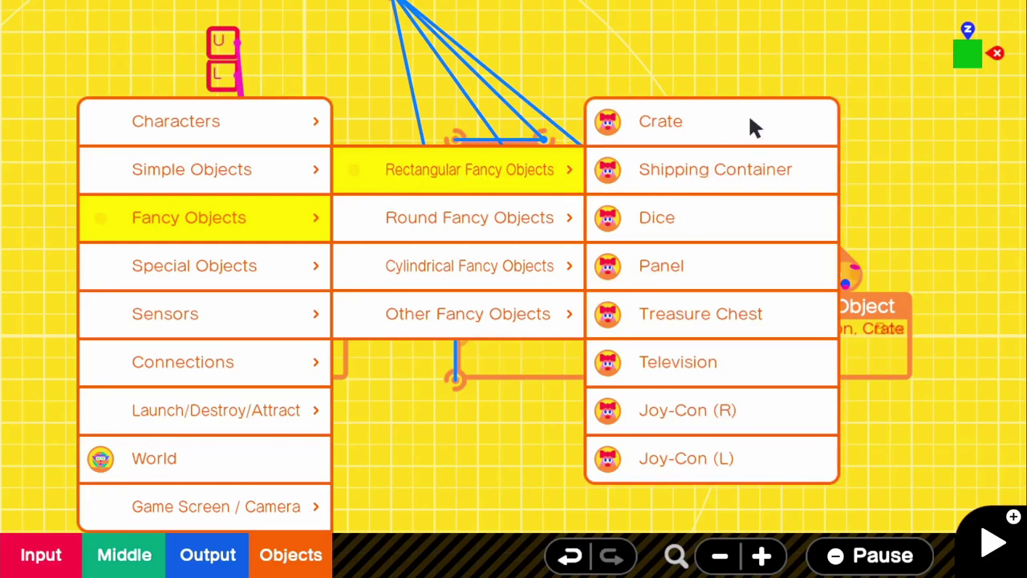
{"action": "left_click", "coordinate": [692, 127]}
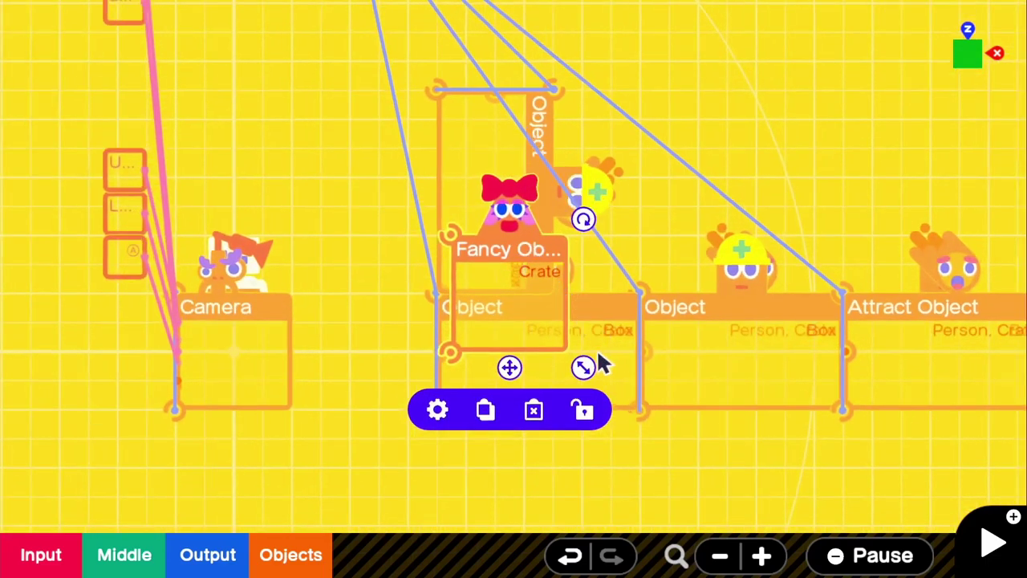
{"action": "mouse_move", "coordinate": [589, 367]}
{"action": "left_mouse_down"}
{"action": "mouse_move", "coordinate": [566, 343]}
{"action": "mouse_move", "coordinate": [579, 362]}
{"action": "left_mouse_up"}
{"action": "left_click_drag", "start_coordinate": [511, 354], "coordinate": [495, 223]}
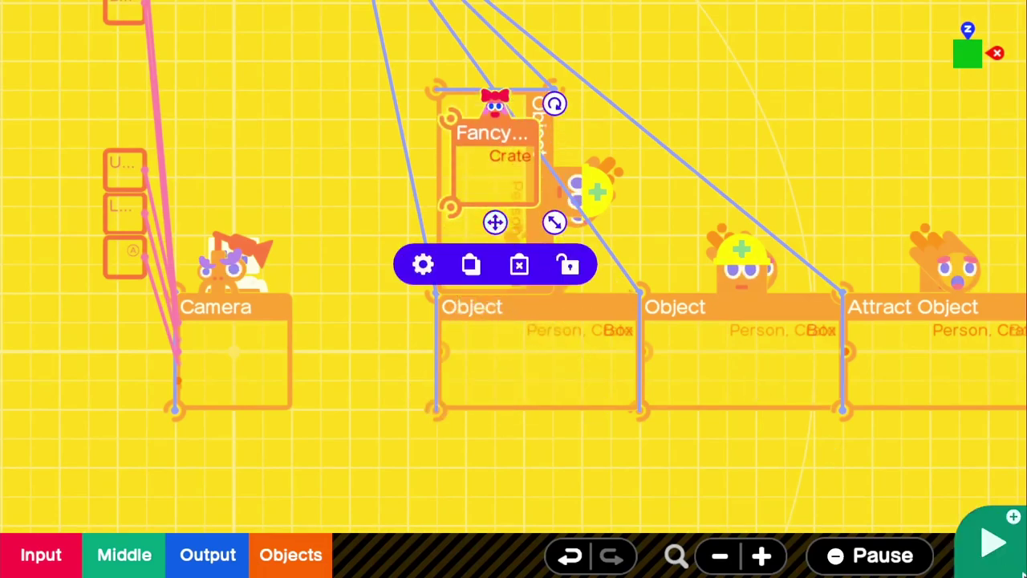
Test the game to see how the Crate travels along the track, and return to the programming view.
{"action": "key", "text": "plus"}
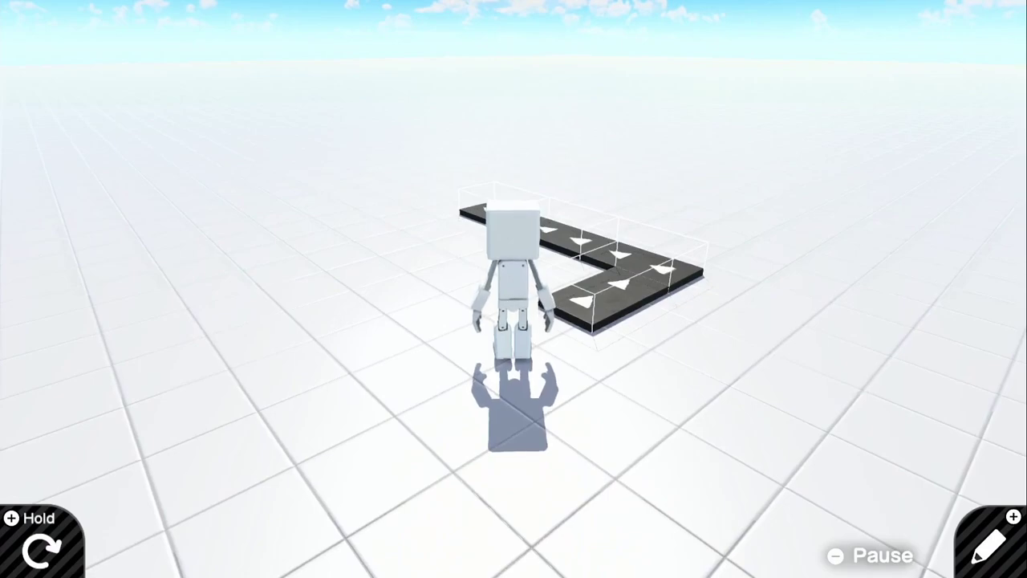
{"action": "key", "text": "plus"}
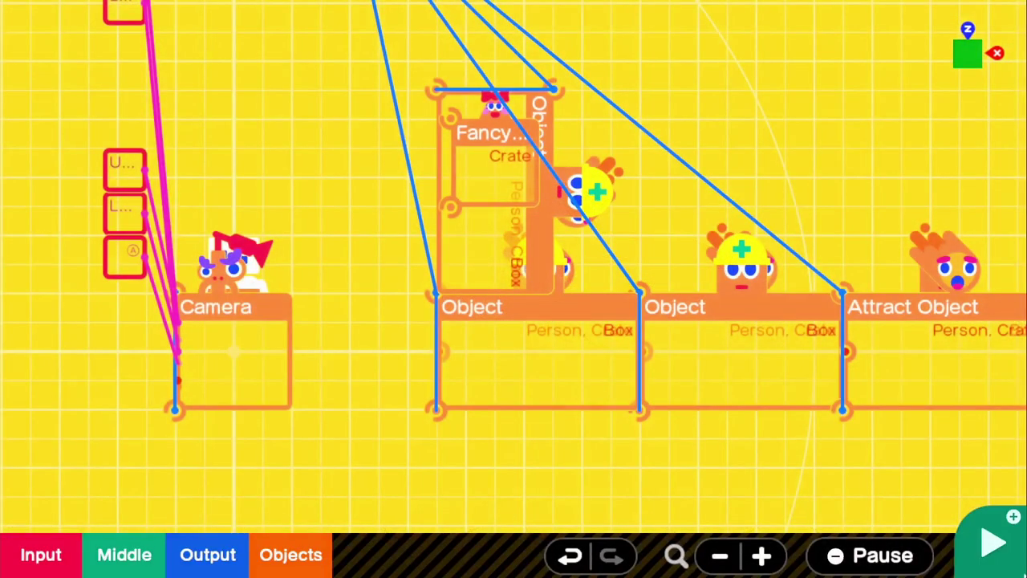
{"action": "key", "text": "plus"}
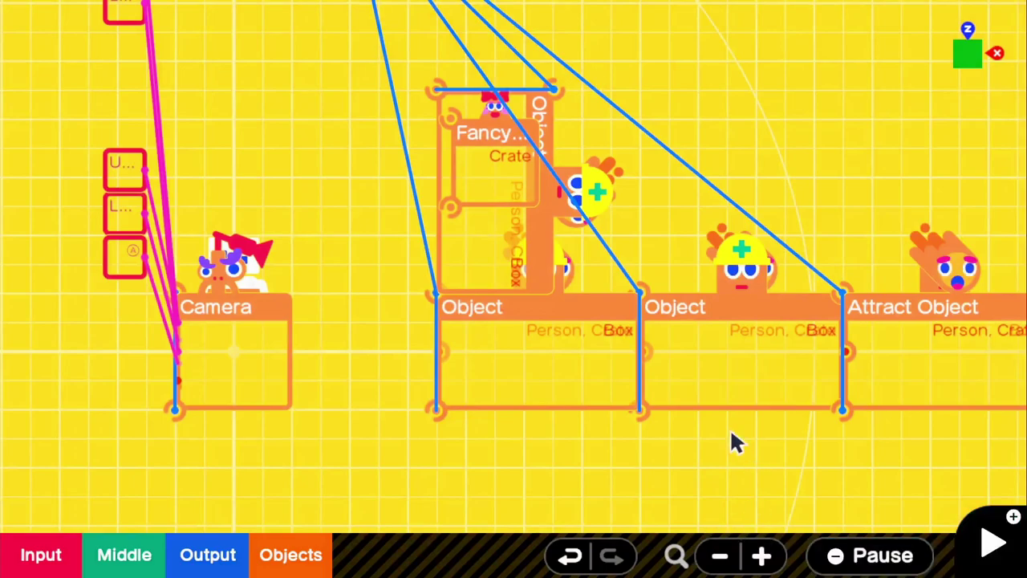
Add a Box object beyond the track's far end, stretch it into a long wall across the track's direction, and test the game.
{"action": "scroll", "coordinate": [731, 435], "scroll_direction": "down", "scroll_amount": 3}
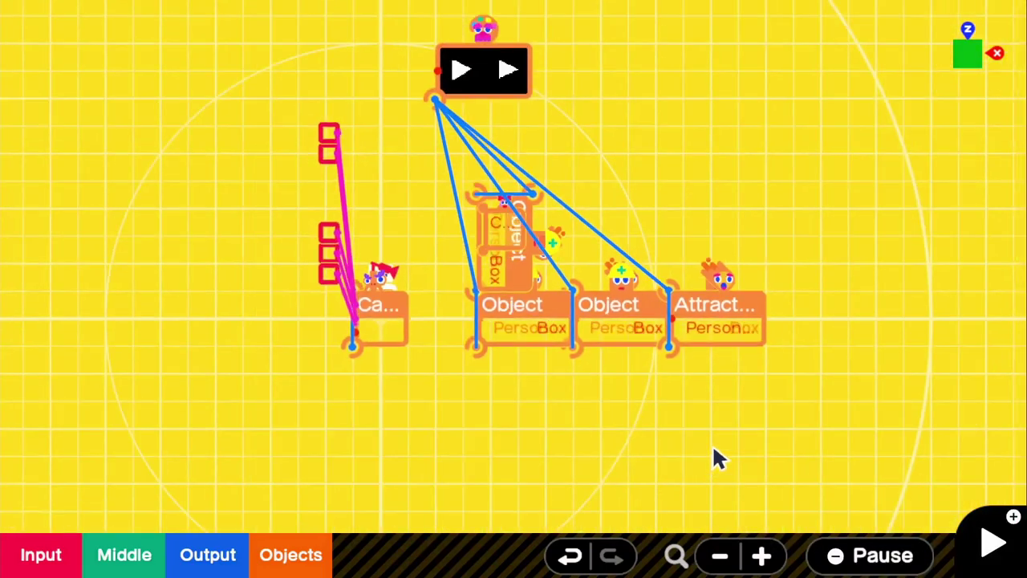
{"action": "left_click_drag", "start_coordinate": [714, 448], "coordinate": [513, 441]}
{"action": "left_click", "coordinate": [290, 565]}
{"action": "left_click", "coordinate": [253, 176]}
{"action": "left_click", "coordinate": [433, 176]}
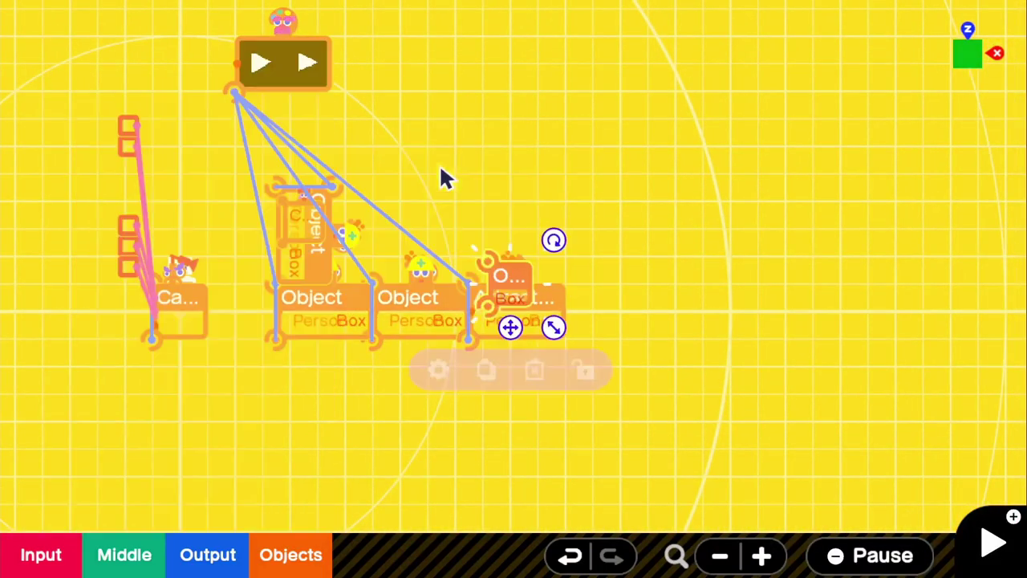
{"action": "left_click_drag", "start_coordinate": [562, 325], "coordinate": [671, 423]}
{"action": "key", "text": "plus"}
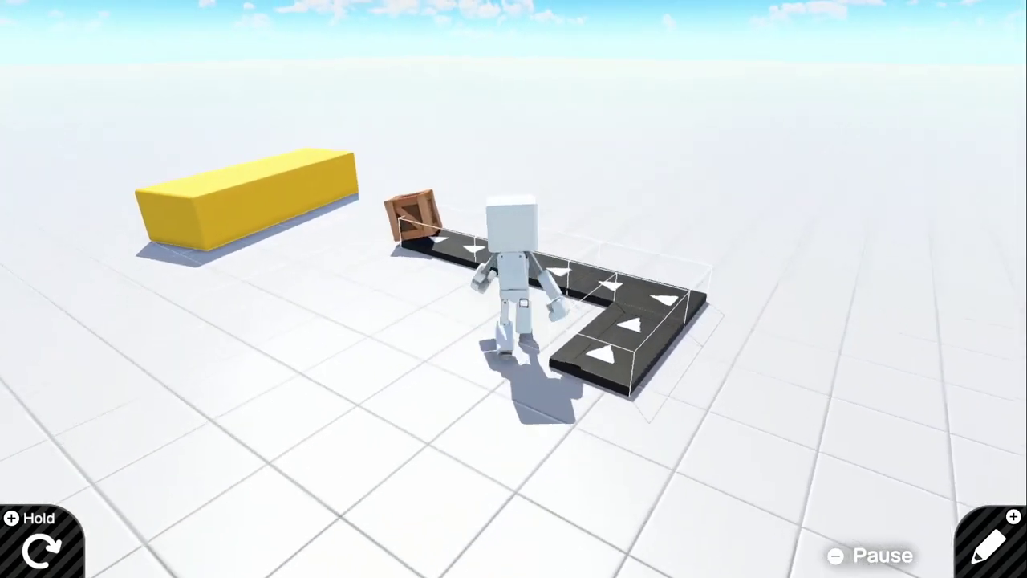
{"action": "key", "text": "plus"}
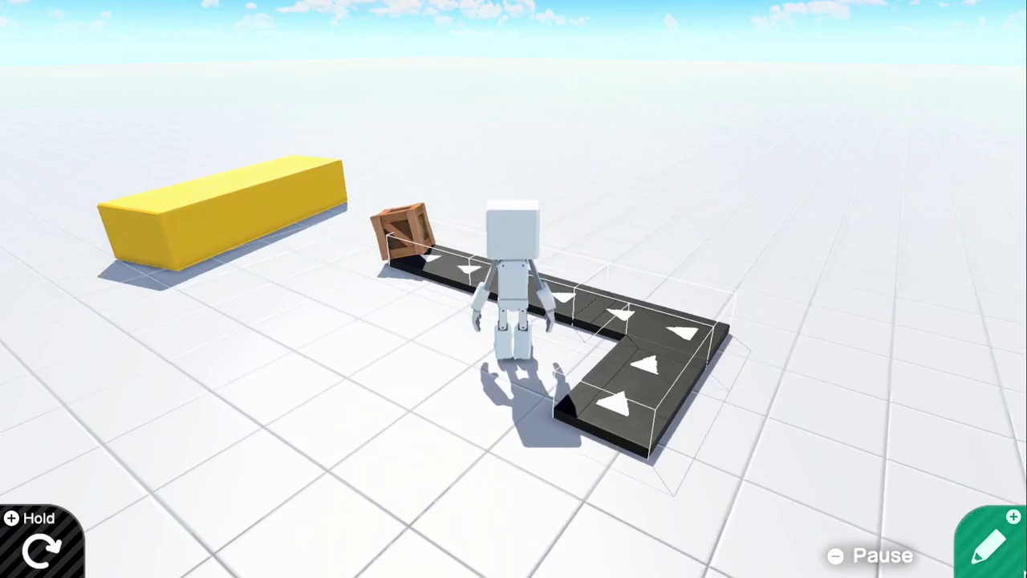
Return to the programming view and turn off the Visible property of the three Attract Objects in the track's straight row.
{"action": "scroll", "coordinate": [406, 286], "scroll_direction": "up", "scroll_amount": 2}
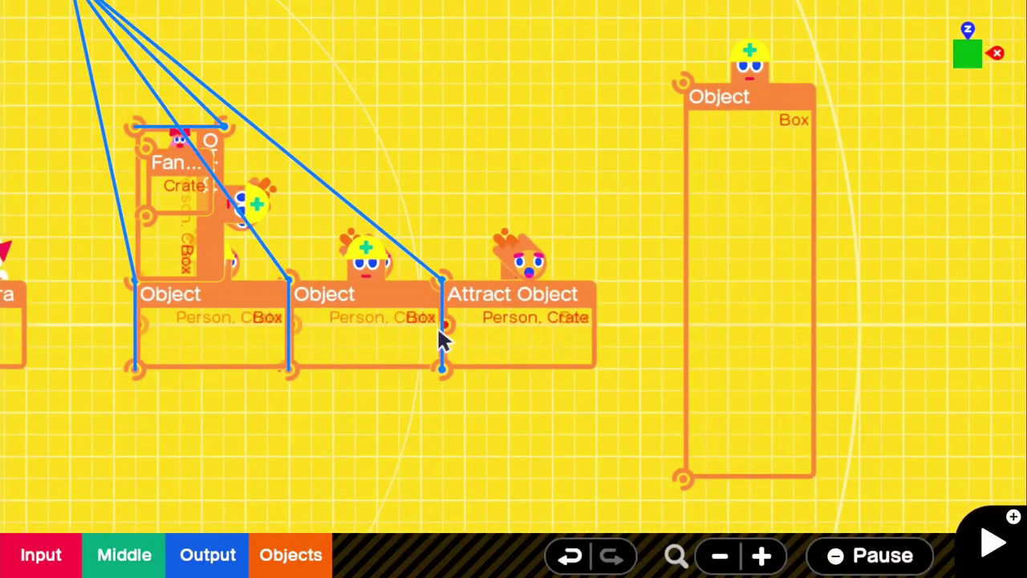
{"action": "left_click", "coordinate": [493, 333]}
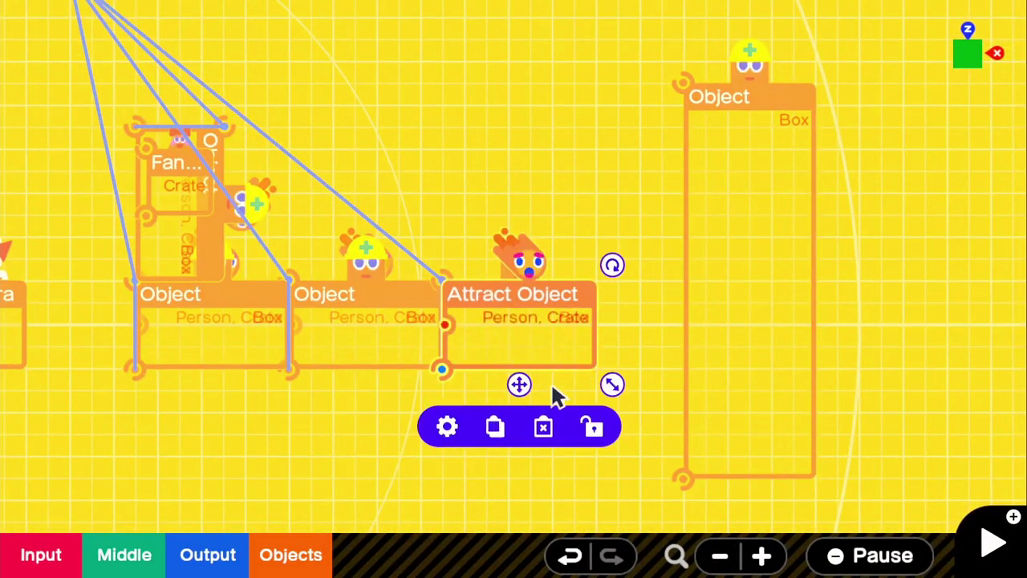
{"action": "left_click", "coordinate": [444, 429]}
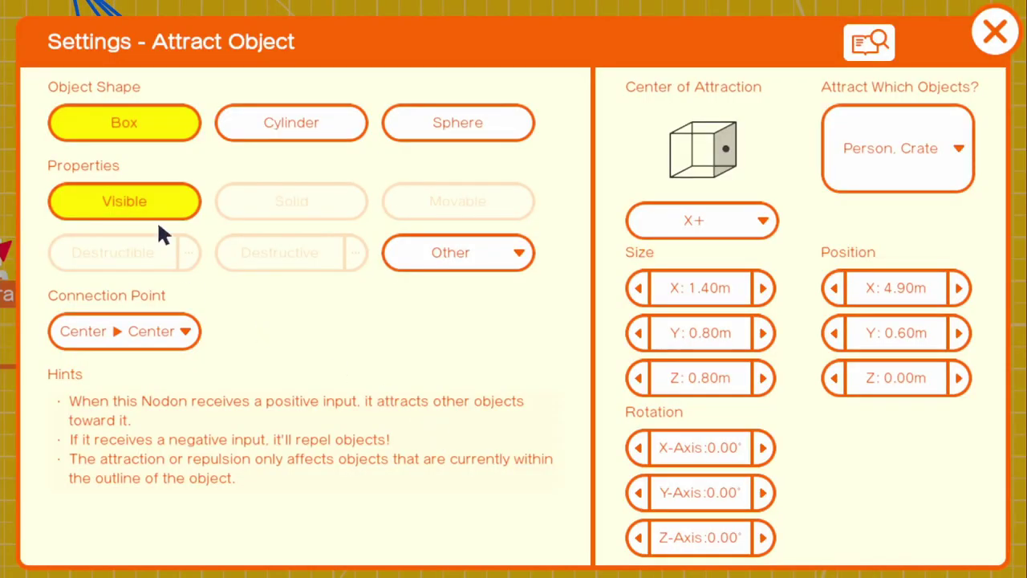
{"action": "left_click", "coordinate": [980, 46]}
{"action": "left_click", "coordinate": [358, 344]}
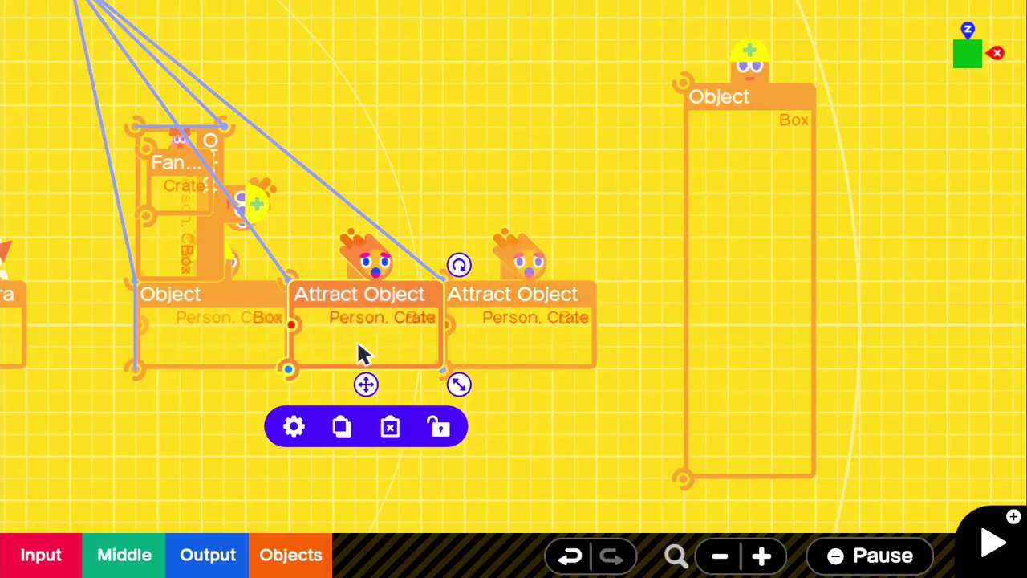
{"action": "left_click", "coordinate": [295, 428]}
{"action": "left_click", "coordinate": [865, 41]}
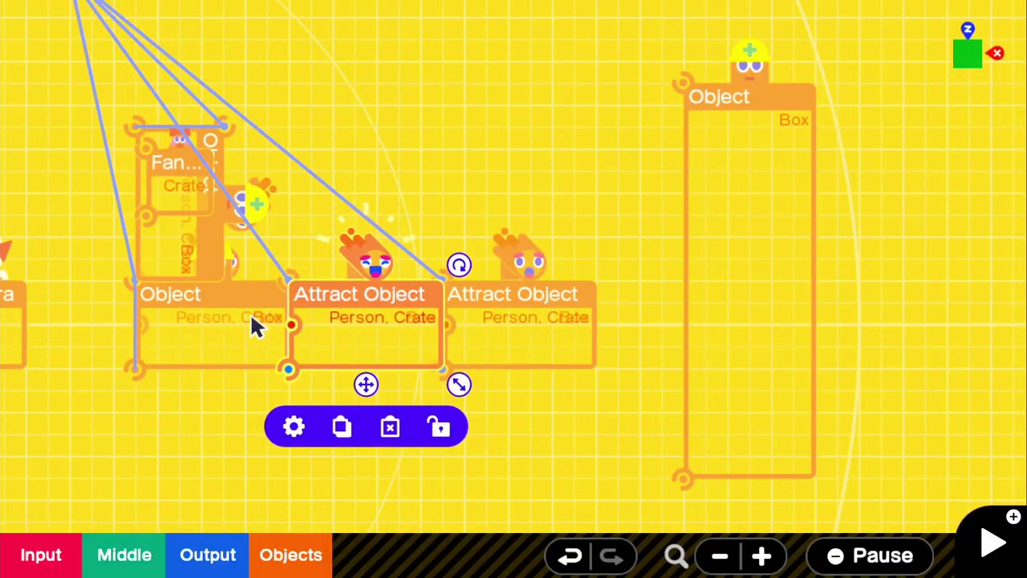
{"action": "key", "text": "ctrl+v"}
{"action": "left_click", "coordinate": [141, 427]}
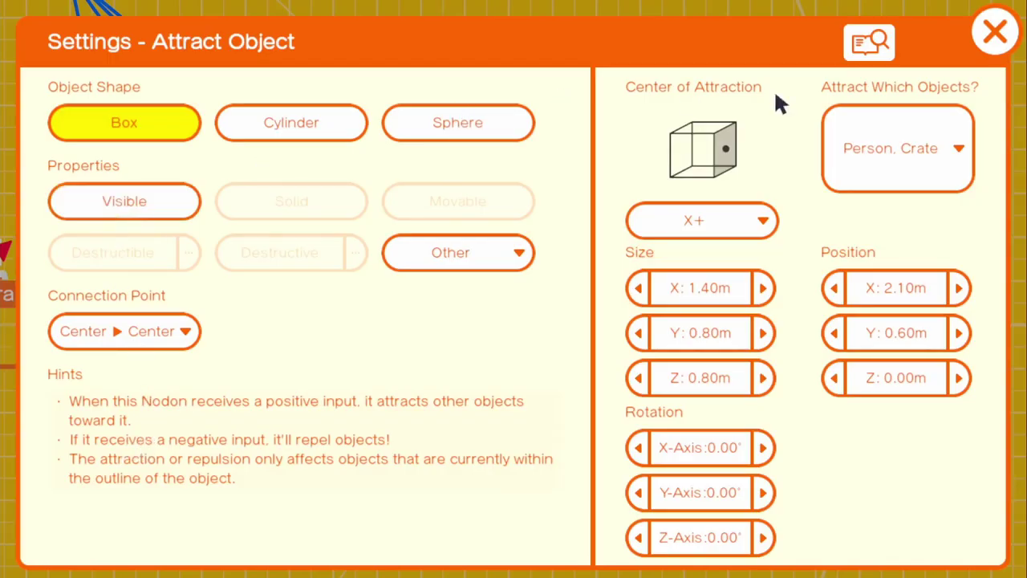
{"action": "left_click", "coordinate": [1013, 26]}
Turn off the Visible property of the rotated Attract Object on the perpendicular plate.
{"action": "left_click", "coordinate": [168, 242]}
{"action": "left_click", "coordinate": [168, 243]}
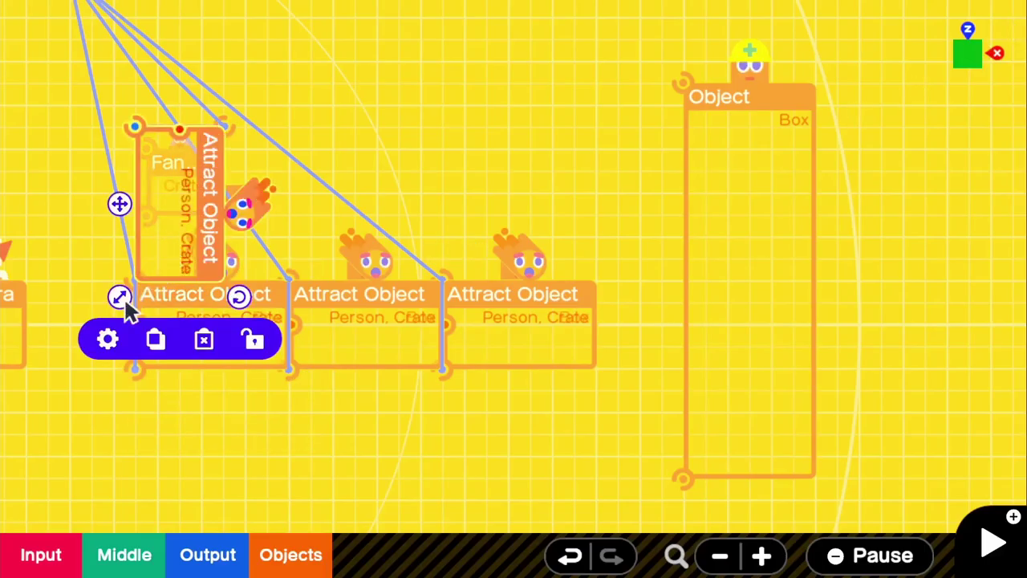
{"action": "left_click", "coordinate": [105, 337]}
{"action": "left_click", "coordinate": [137, 208]}
{"action": "left_click", "coordinate": [995, 32]}
Delete the Crate fancy object that overlaps the perpendicular plate.
{"action": "left_click", "coordinate": [168, 192]}
{"action": "left_click", "coordinate": [171, 191]}
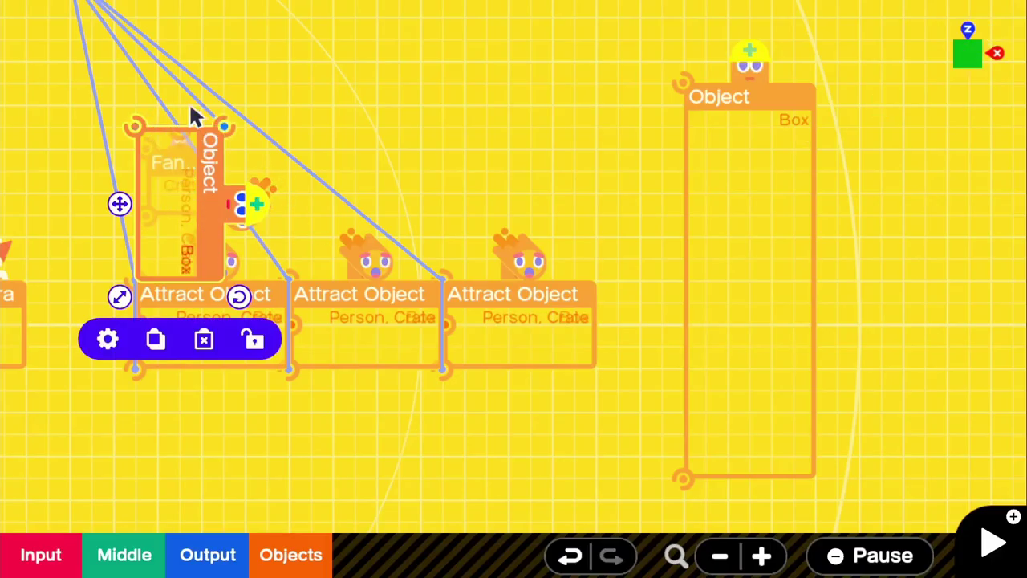
{"action": "right_click_drag", "start_coordinate": [240, 179], "coordinate": [447, 195]}
{"action": "scroll", "coordinate": [447, 195], "scroll_direction": "up", "scroll_amount": 5}
{"action": "left_click", "coordinate": [257, 148]}
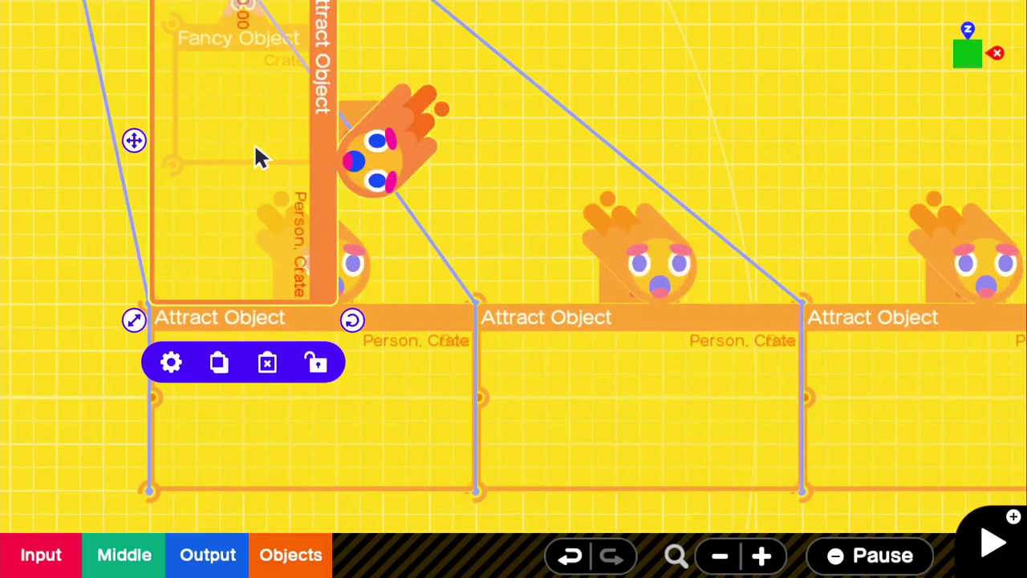
{"action": "left_click", "coordinate": [257, 148]}
{"action": "right_click_drag", "start_coordinate": [321, 124], "coordinate": [489, 236]}
{"action": "left_click", "coordinate": [371, 212]}
{"action": "scroll", "coordinate": [357, 133], "scroll_direction": "up", "scroll_amount": 3}
{"action": "scroll", "coordinate": [355, 121], "scroll_direction": "up", "scroll_amount": 3}
{"action": "right_click_drag", "start_coordinate": [355, 120], "coordinate": [461, 252]}
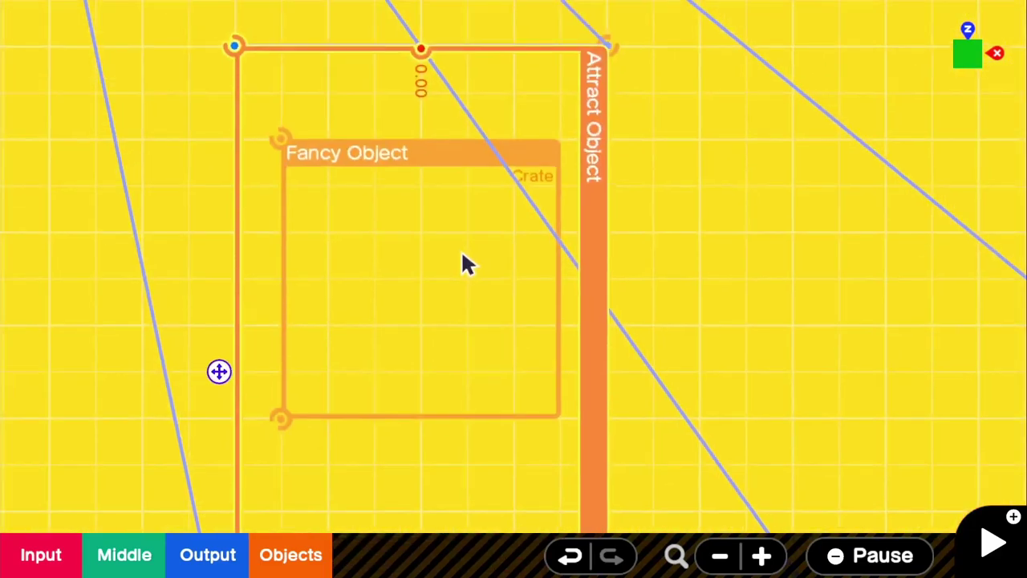
{"action": "scroll", "coordinate": [461, 252], "scroll_direction": "up", "scroll_amount": 2}
{"action": "left_click", "coordinate": [418, 115]}
{"action": "left_click", "coordinate": [426, 506]}
{"action": "scroll", "coordinate": [526, 355], "scroll_direction": "down", "scroll_amount": 8}
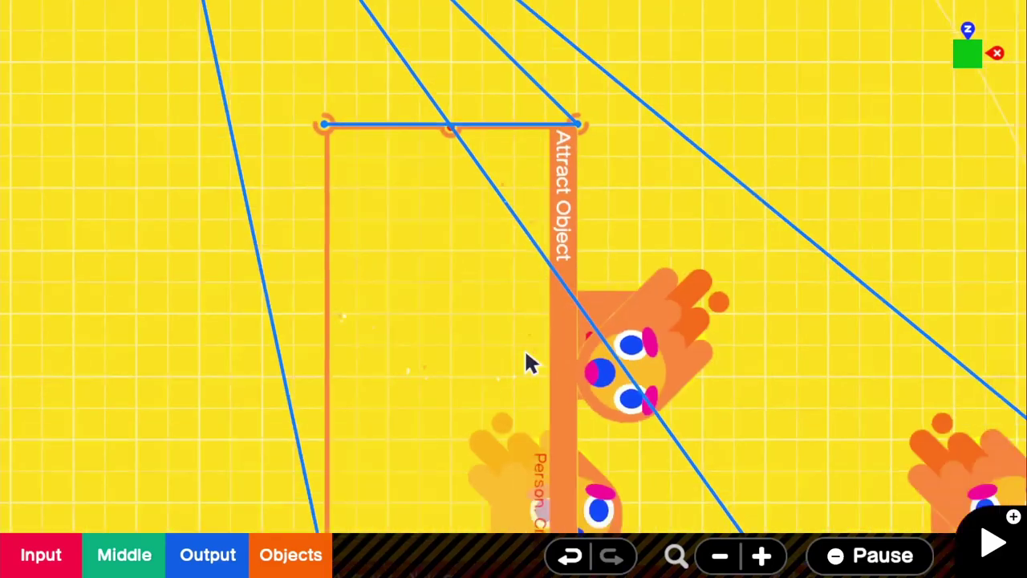
Delete the long box wall beyond the track's far end, and test the game.
{"action": "right_click_drag", "start_coordinate": [975, 381], "coordinate": [747, 293]}
{"action": "left_click", "coordinate": [755, 293]}
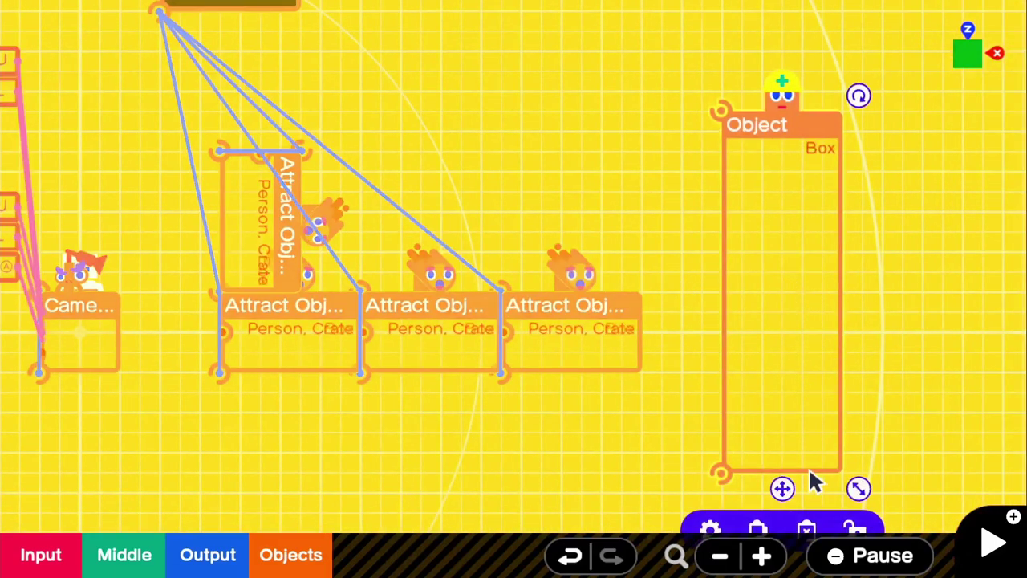
{"action": "left_click", "coordinate": [808, 531]}
{"action": "left_click", "coordinate": [994, 542]}
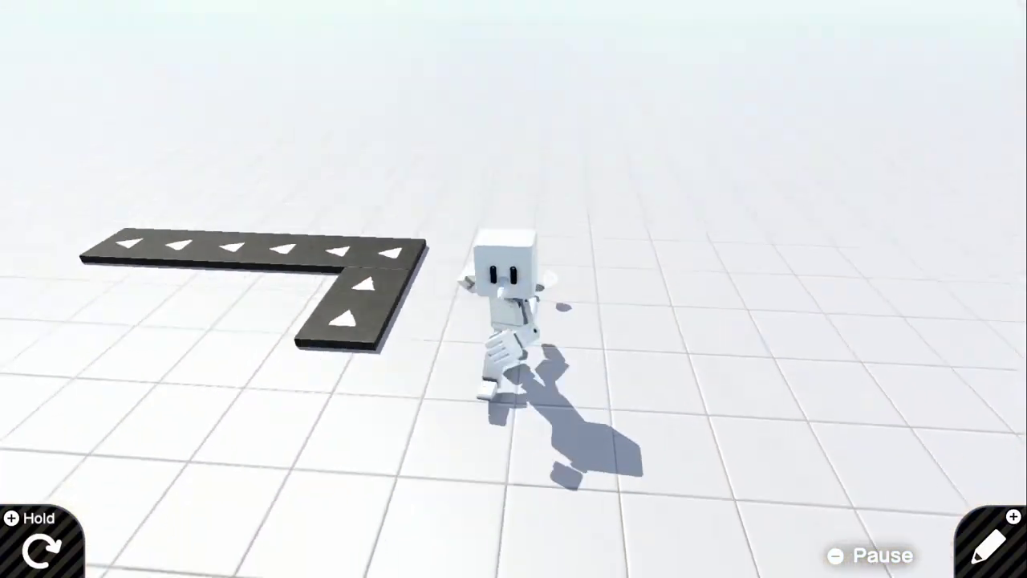